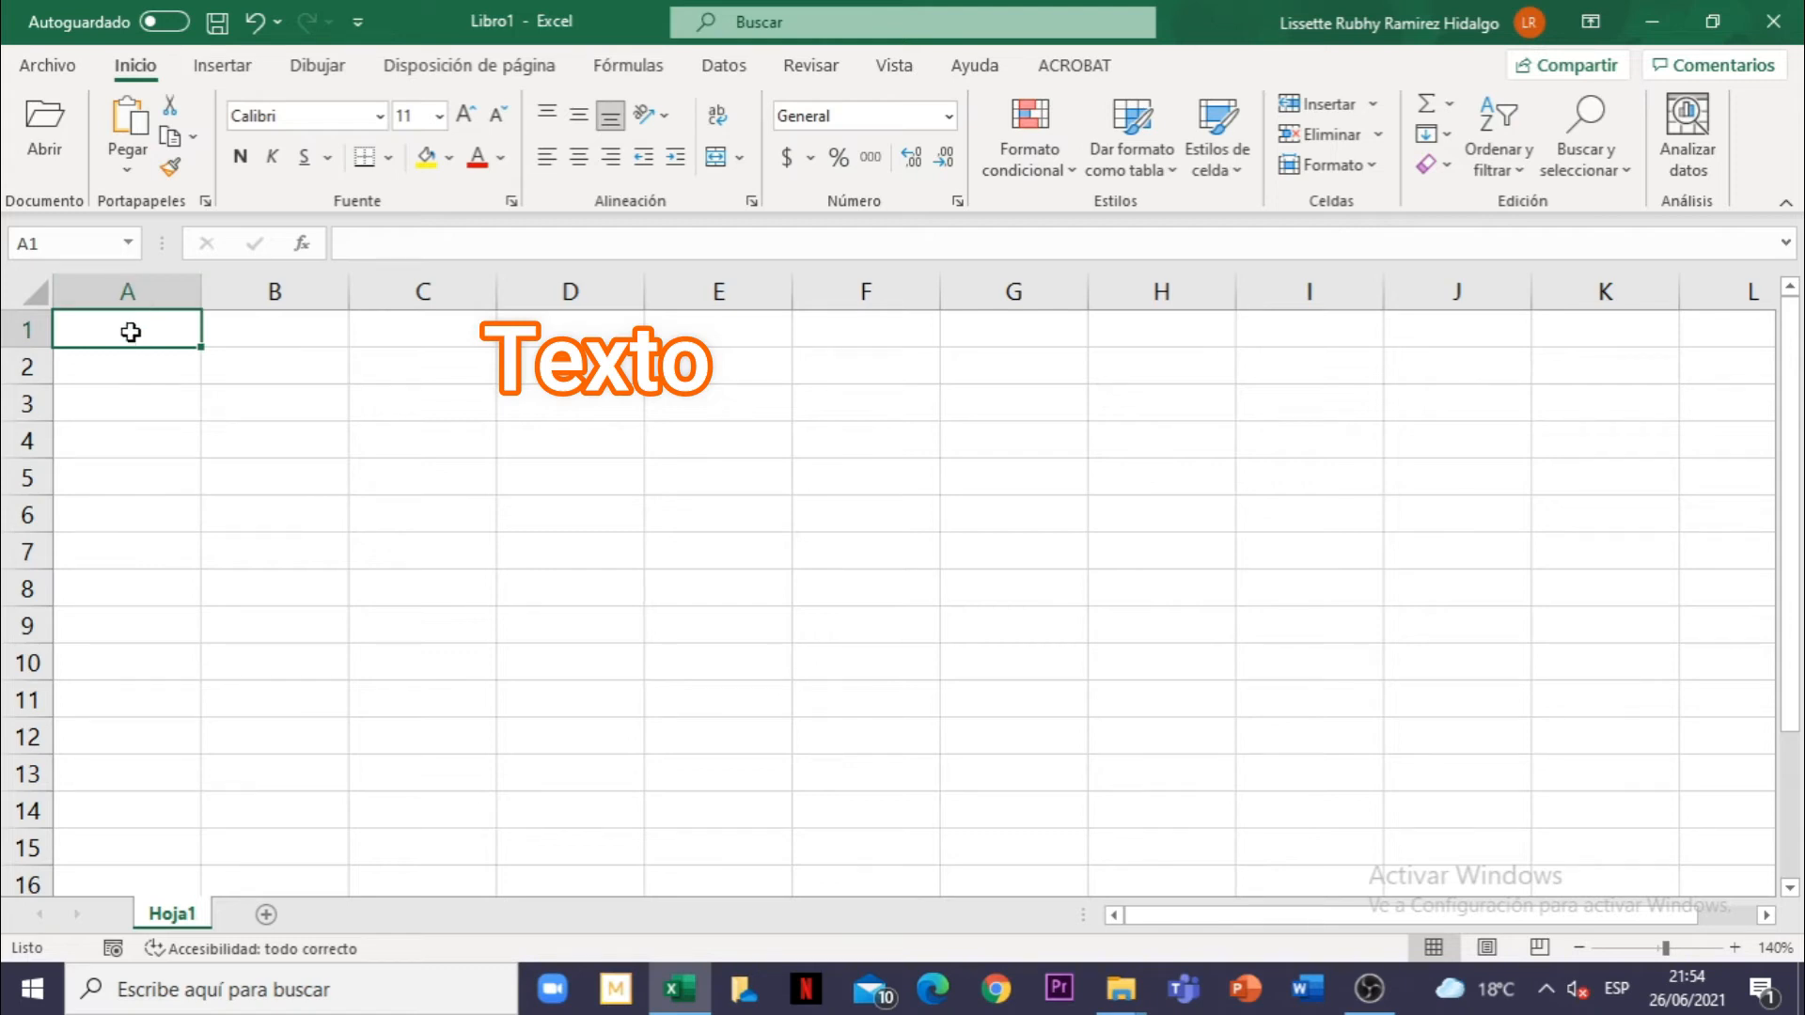
Enter the text code A458 in cell A1 and reselect that cell
{"action": "type", "text": "A45"}
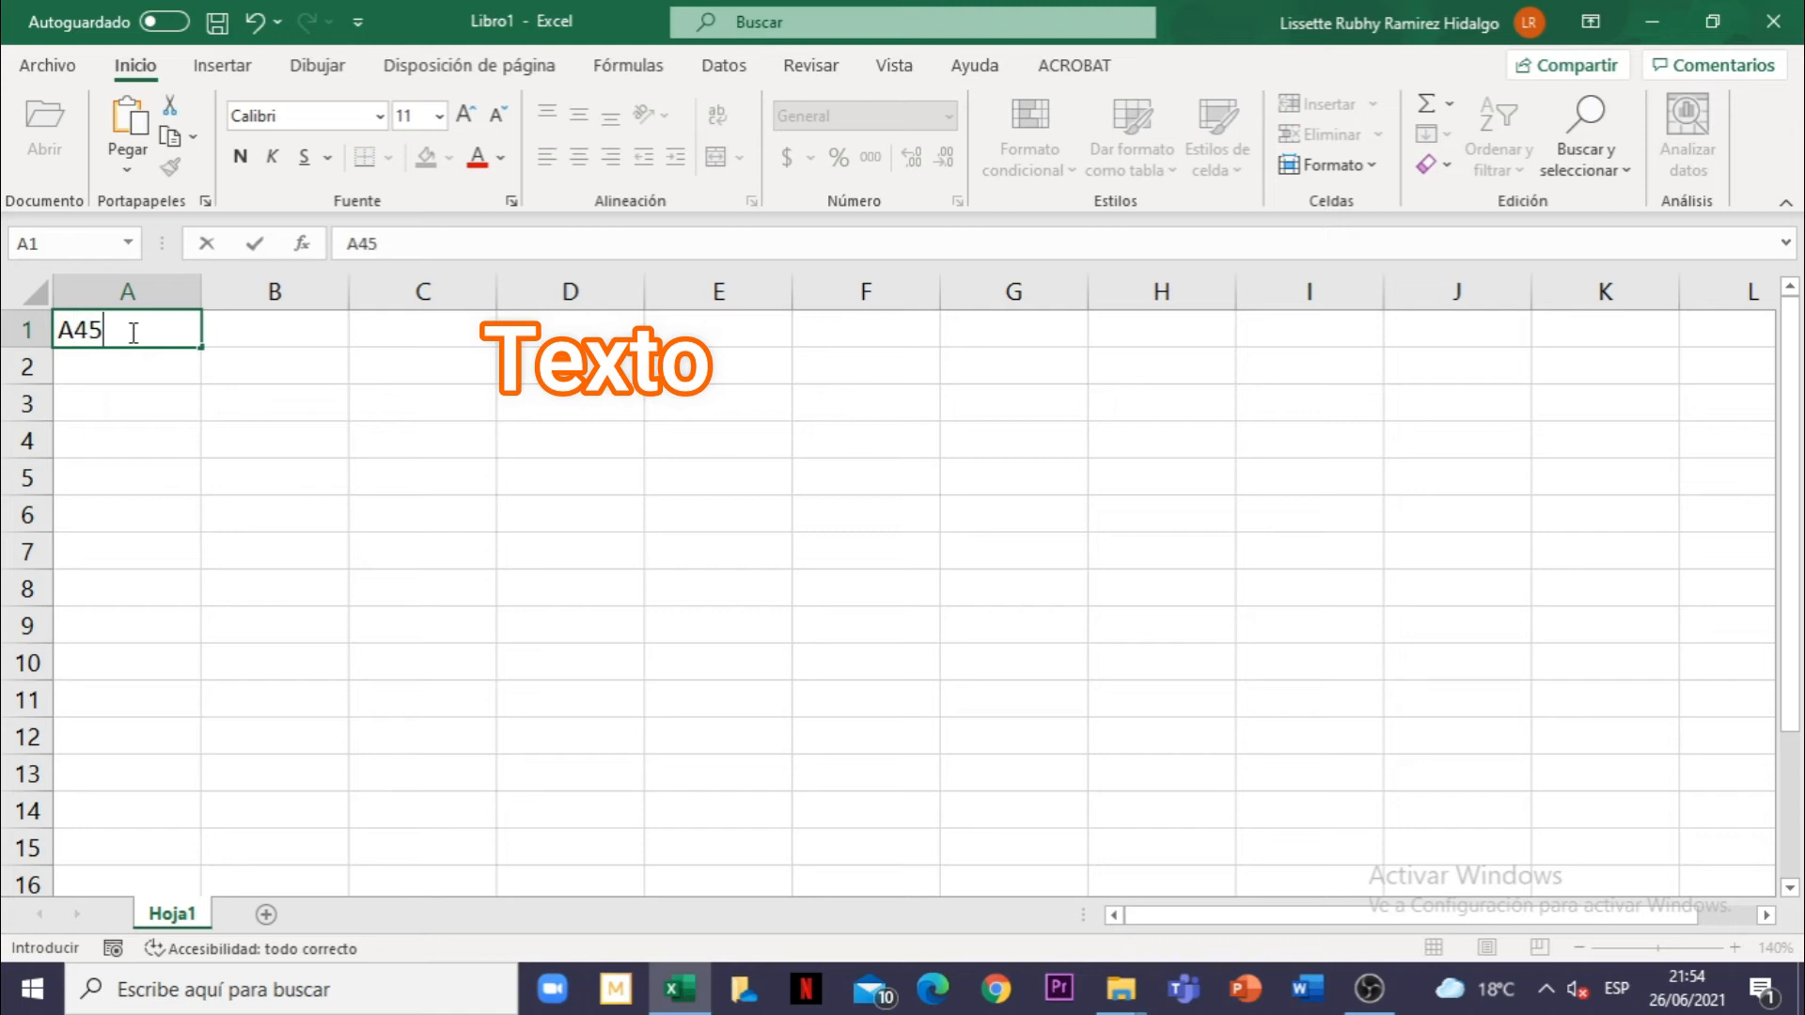
{"action": "type", "text": "8"}
{"action": "left_click", "coordinate": [145, 390]}
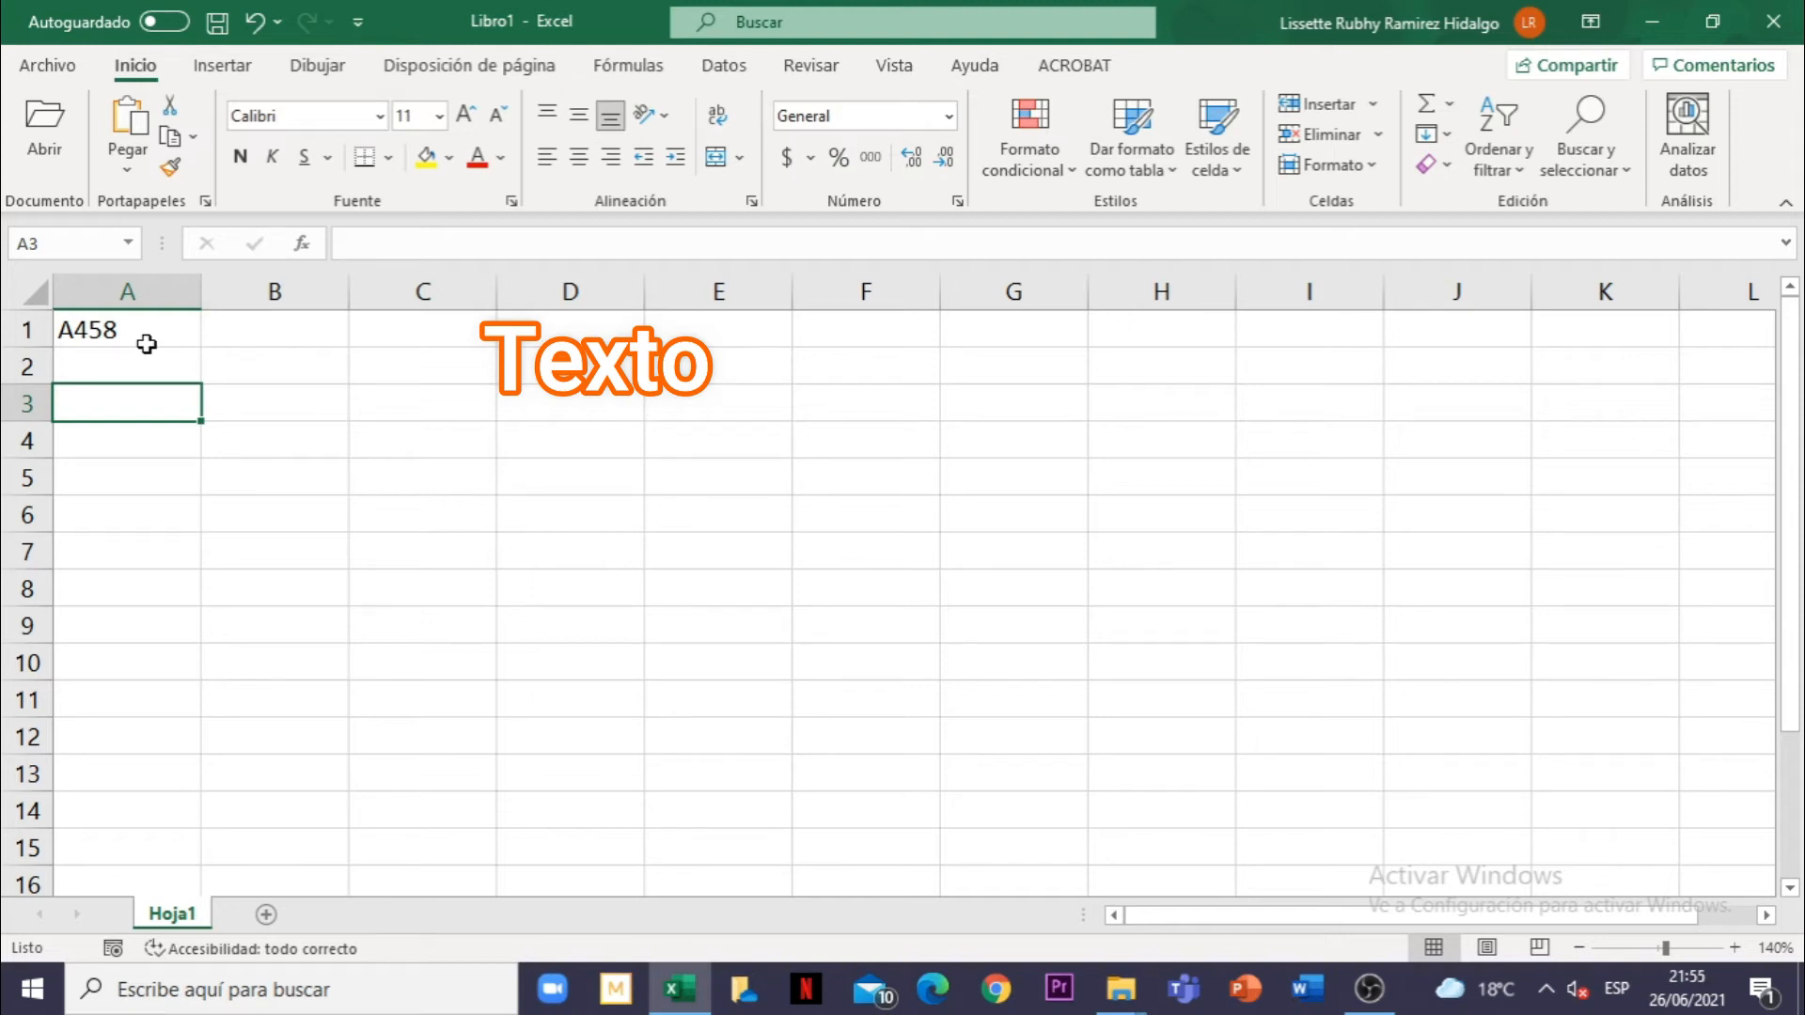
{"action": "left_click", "coordinate": [147, 344]}
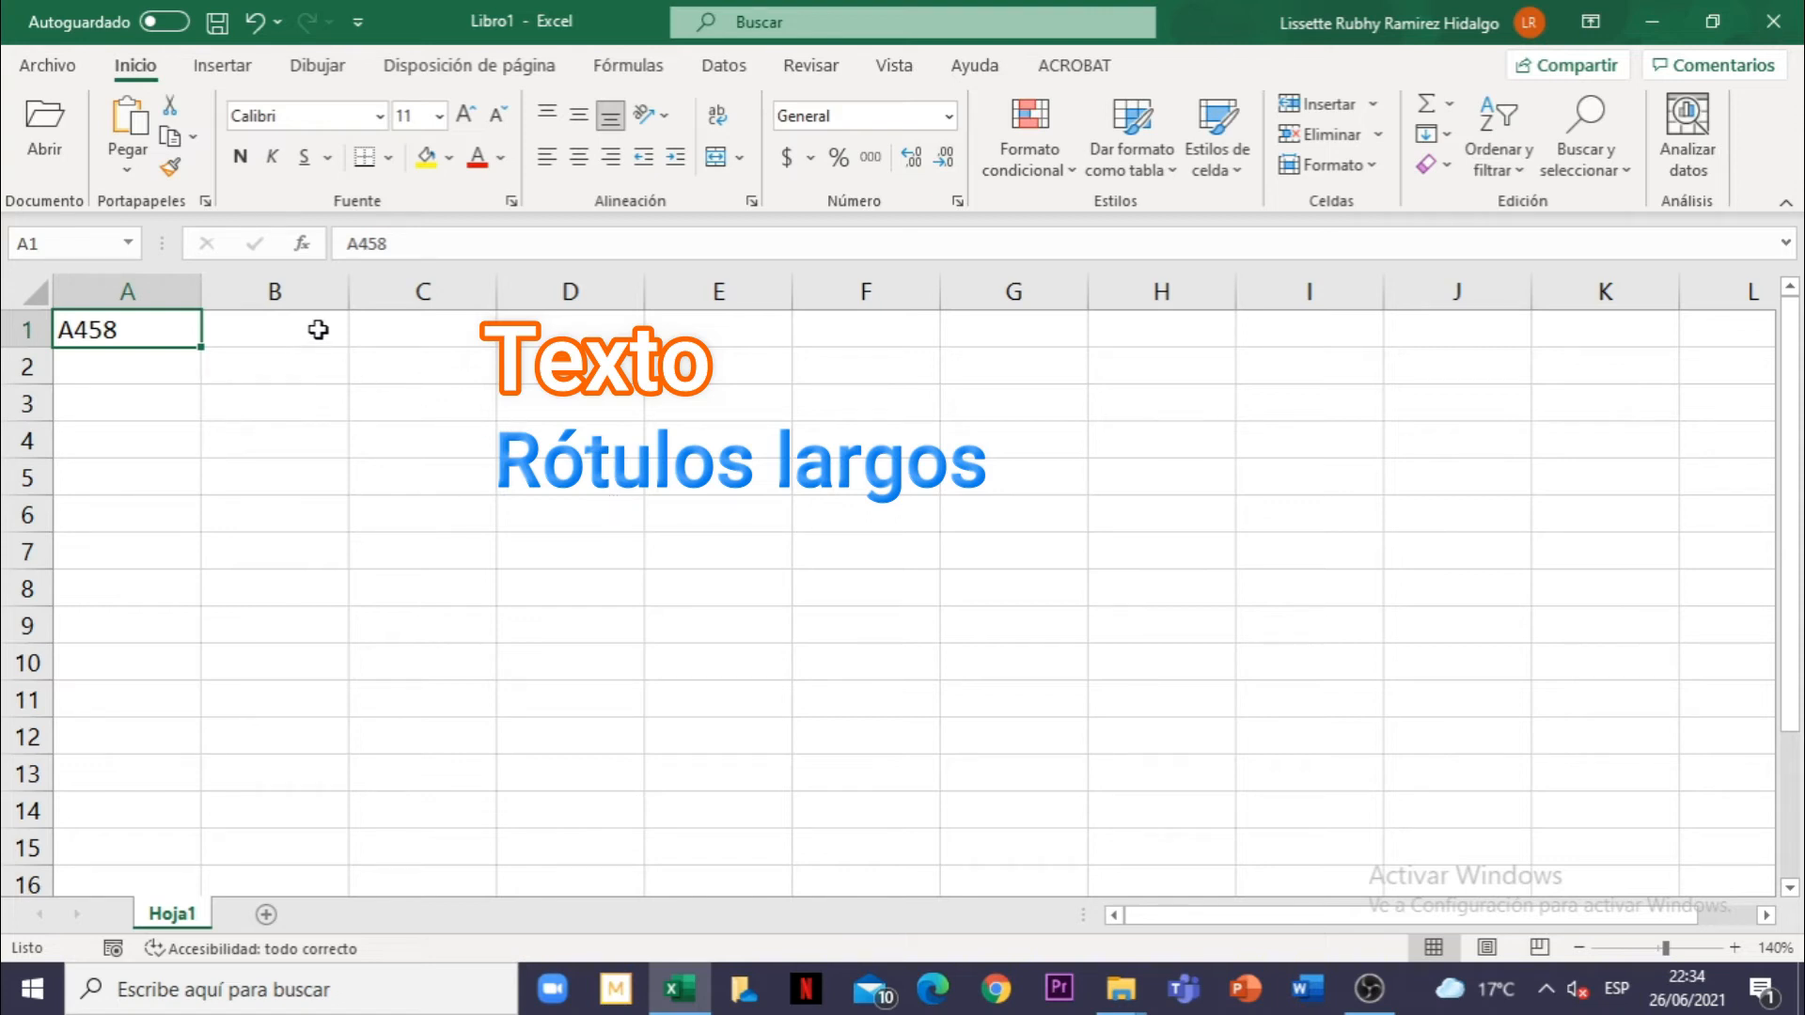
Enter the long label "Laboratorio de cómputo" in cell B4 and check the actual contents of B4 and C4
{"action": "left_click", "coordinate": [312, 447]}
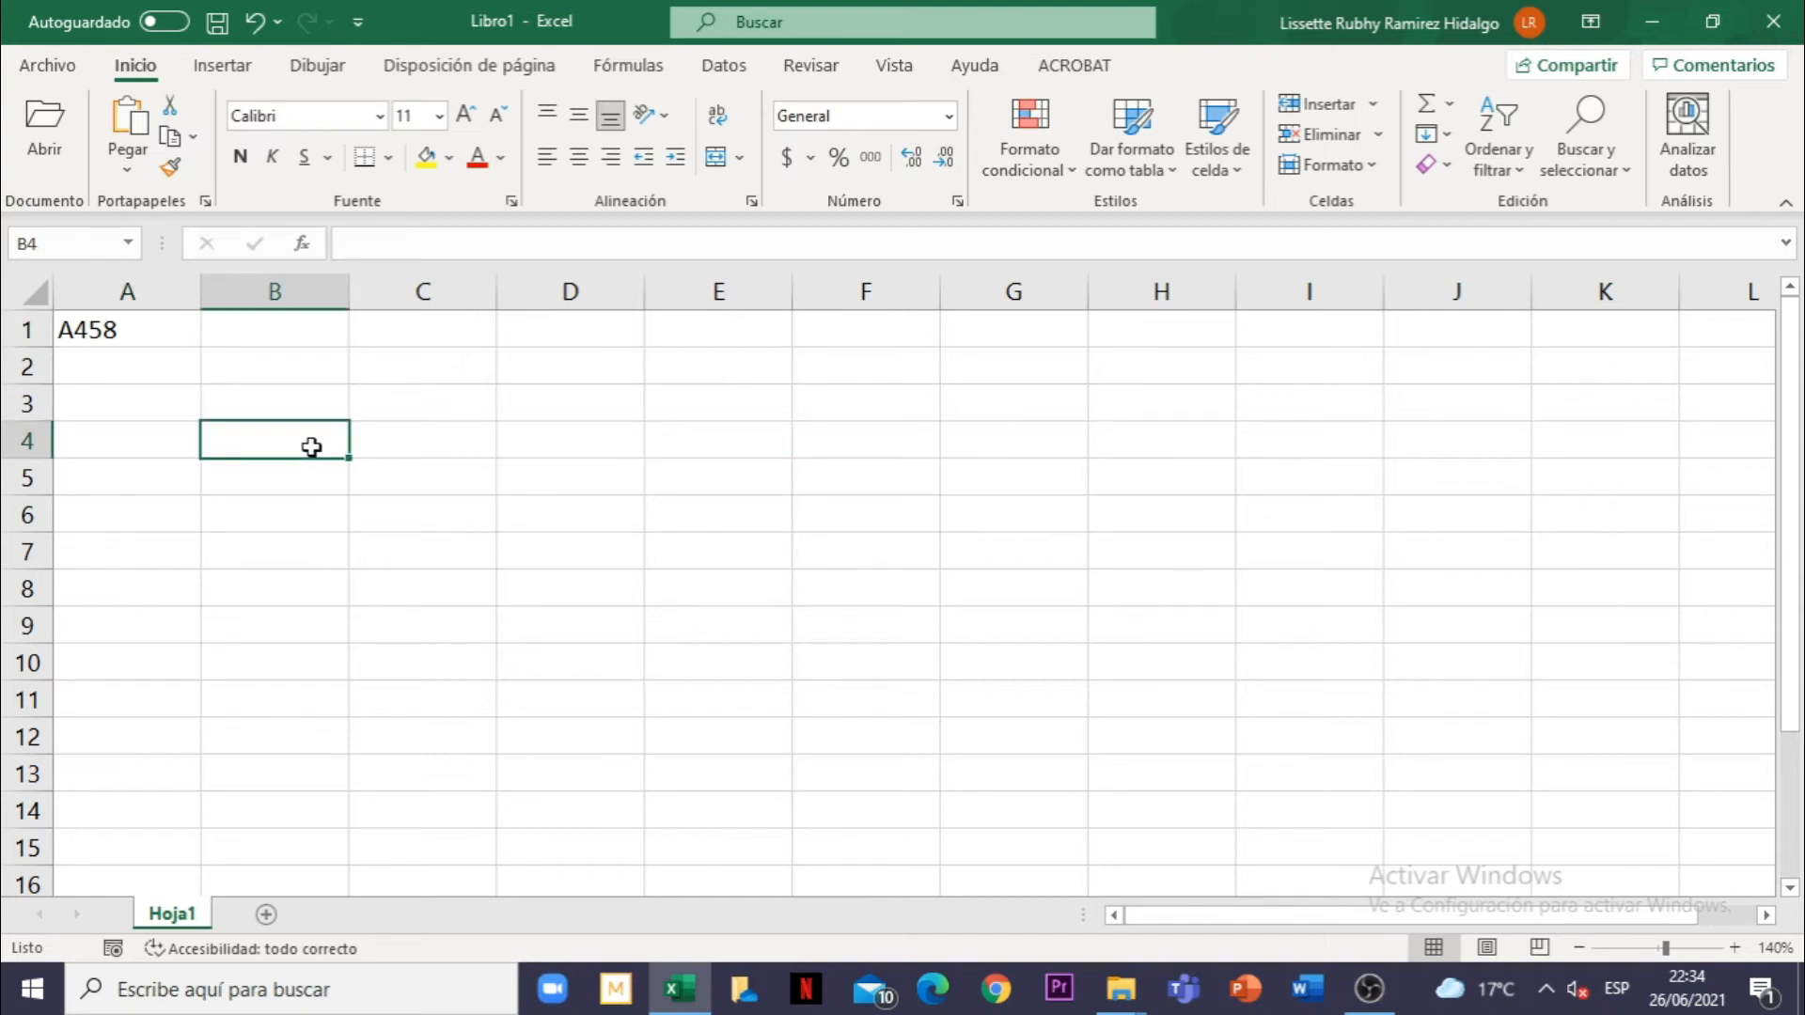
{"action": "type", "text": "Labo"}
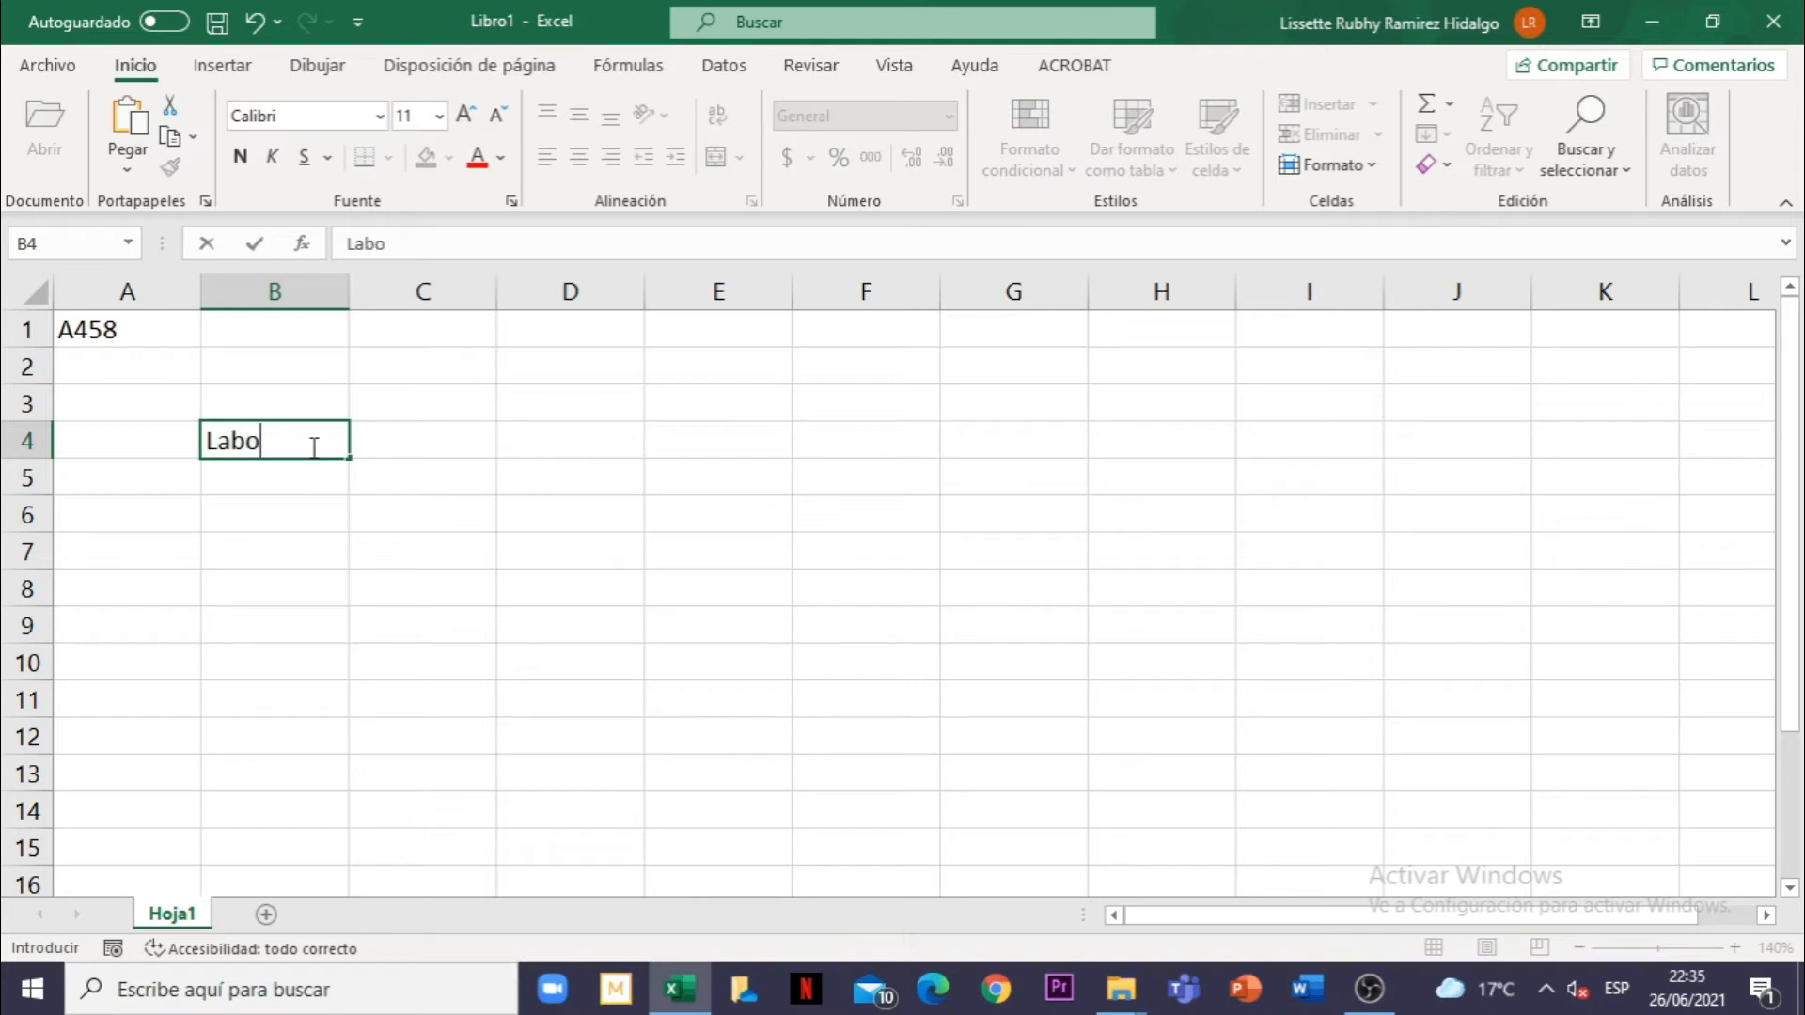
{"action": "type", "text": "ratorio de c"}
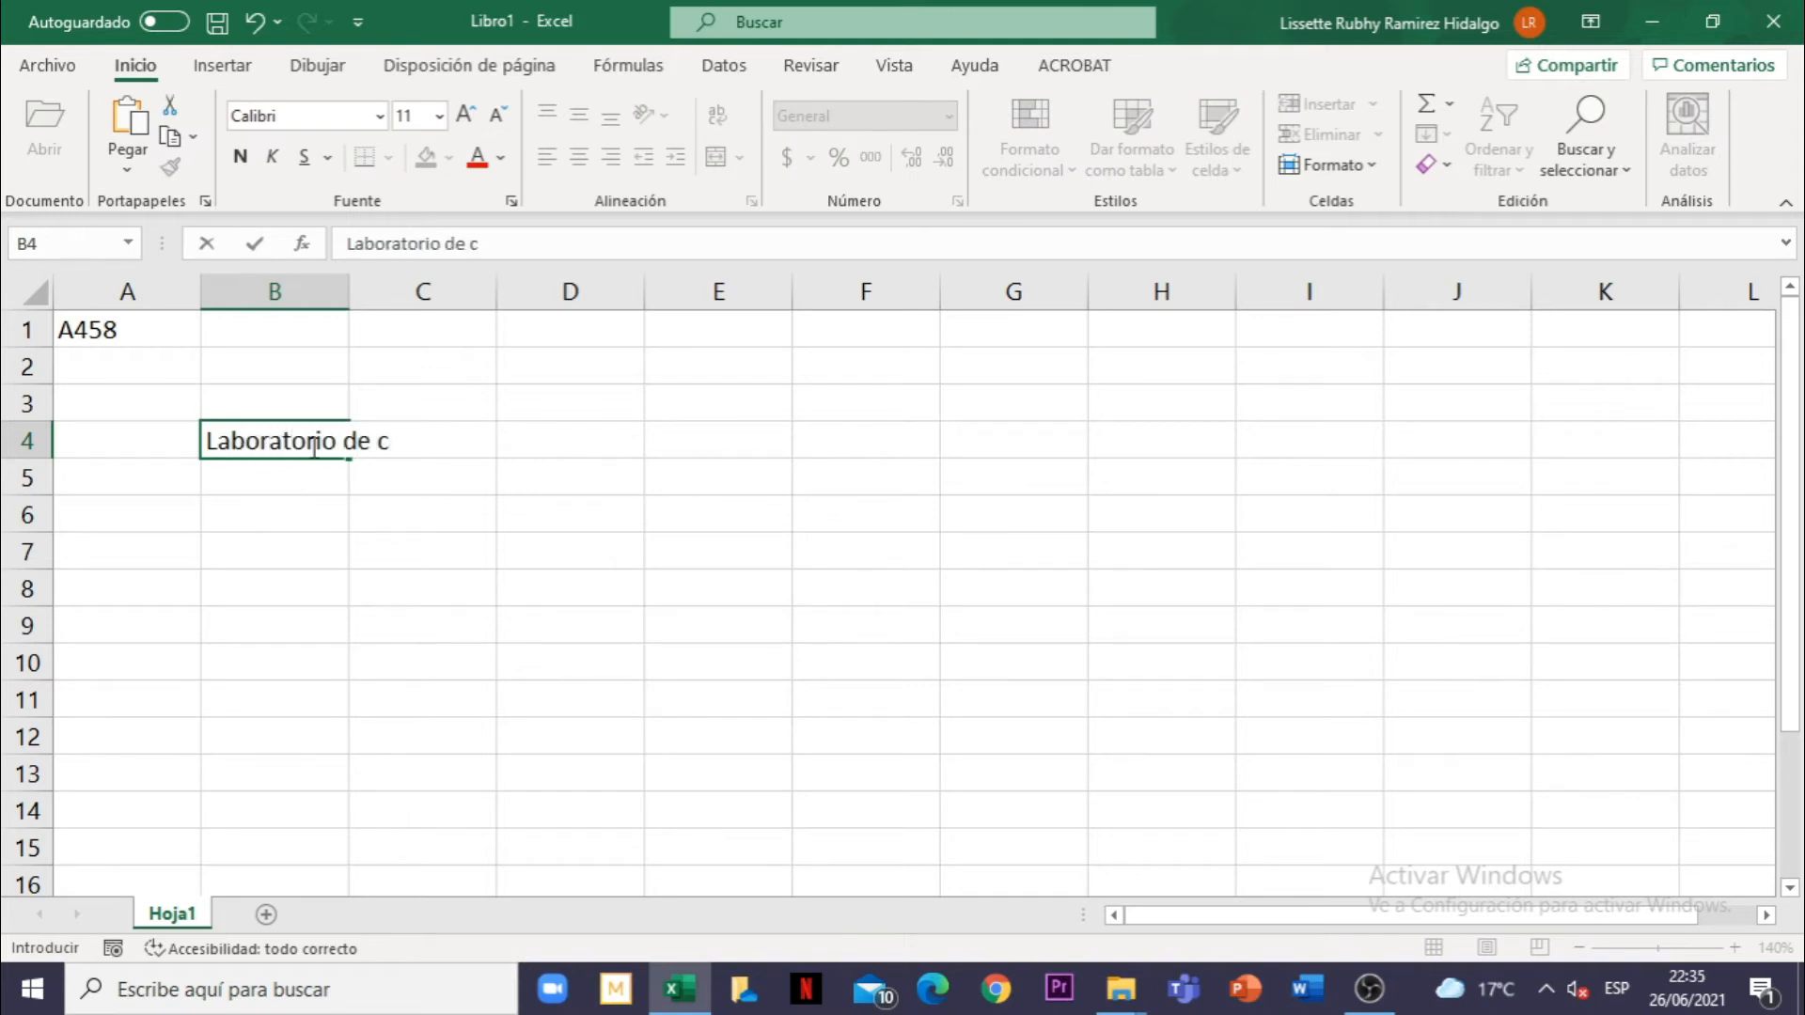
{"action": "type", "text": "ómputo"}
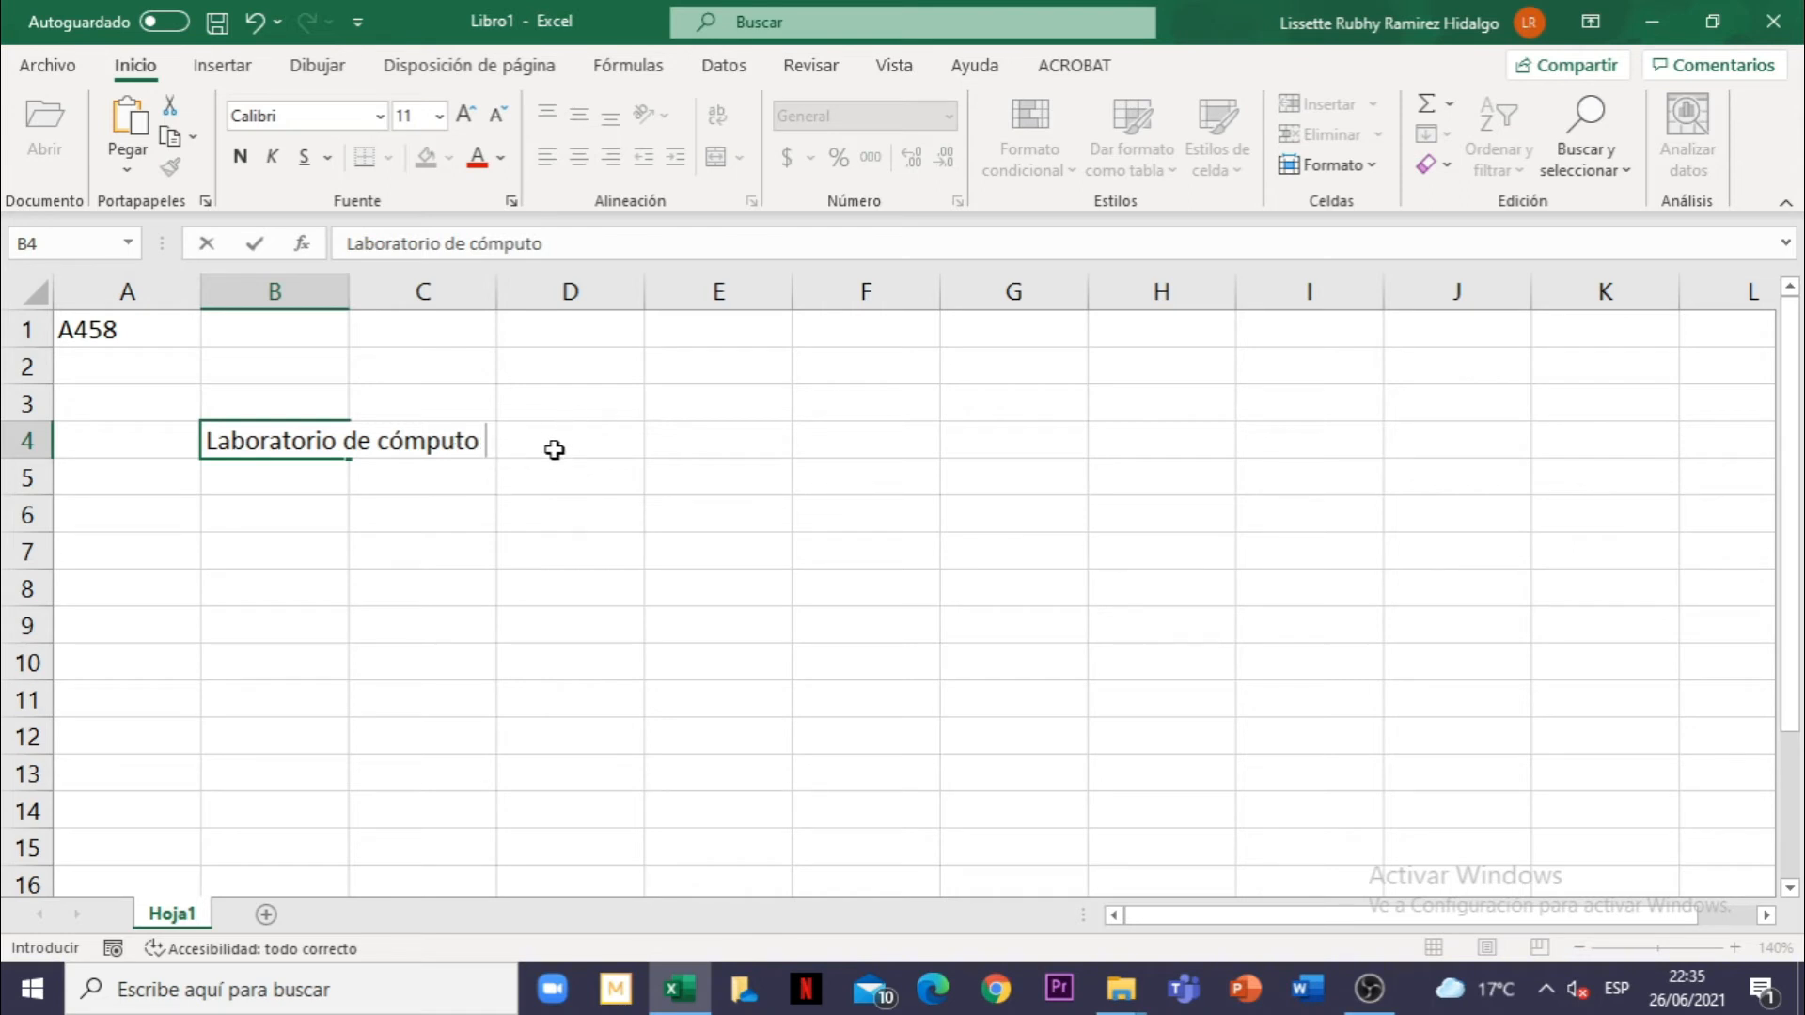
{"action": "key", "text": "Return"}
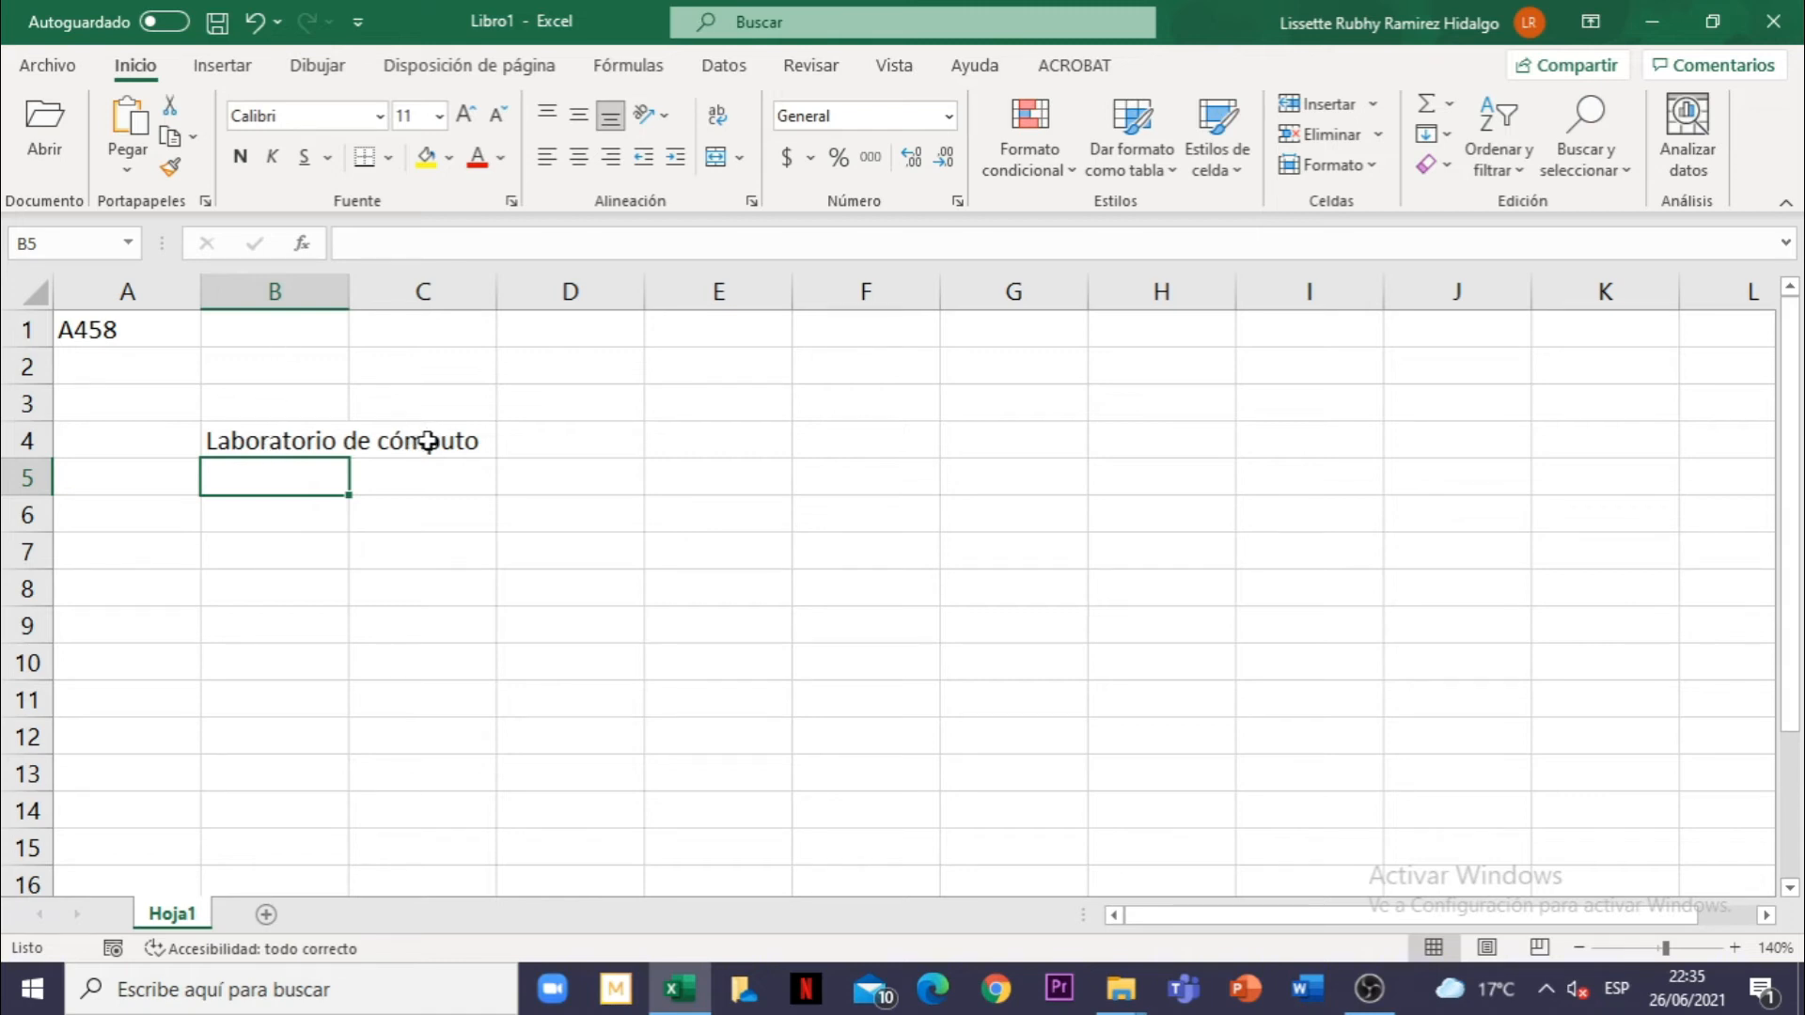
{"action": "left_click", "coordinate": [277, 443]}
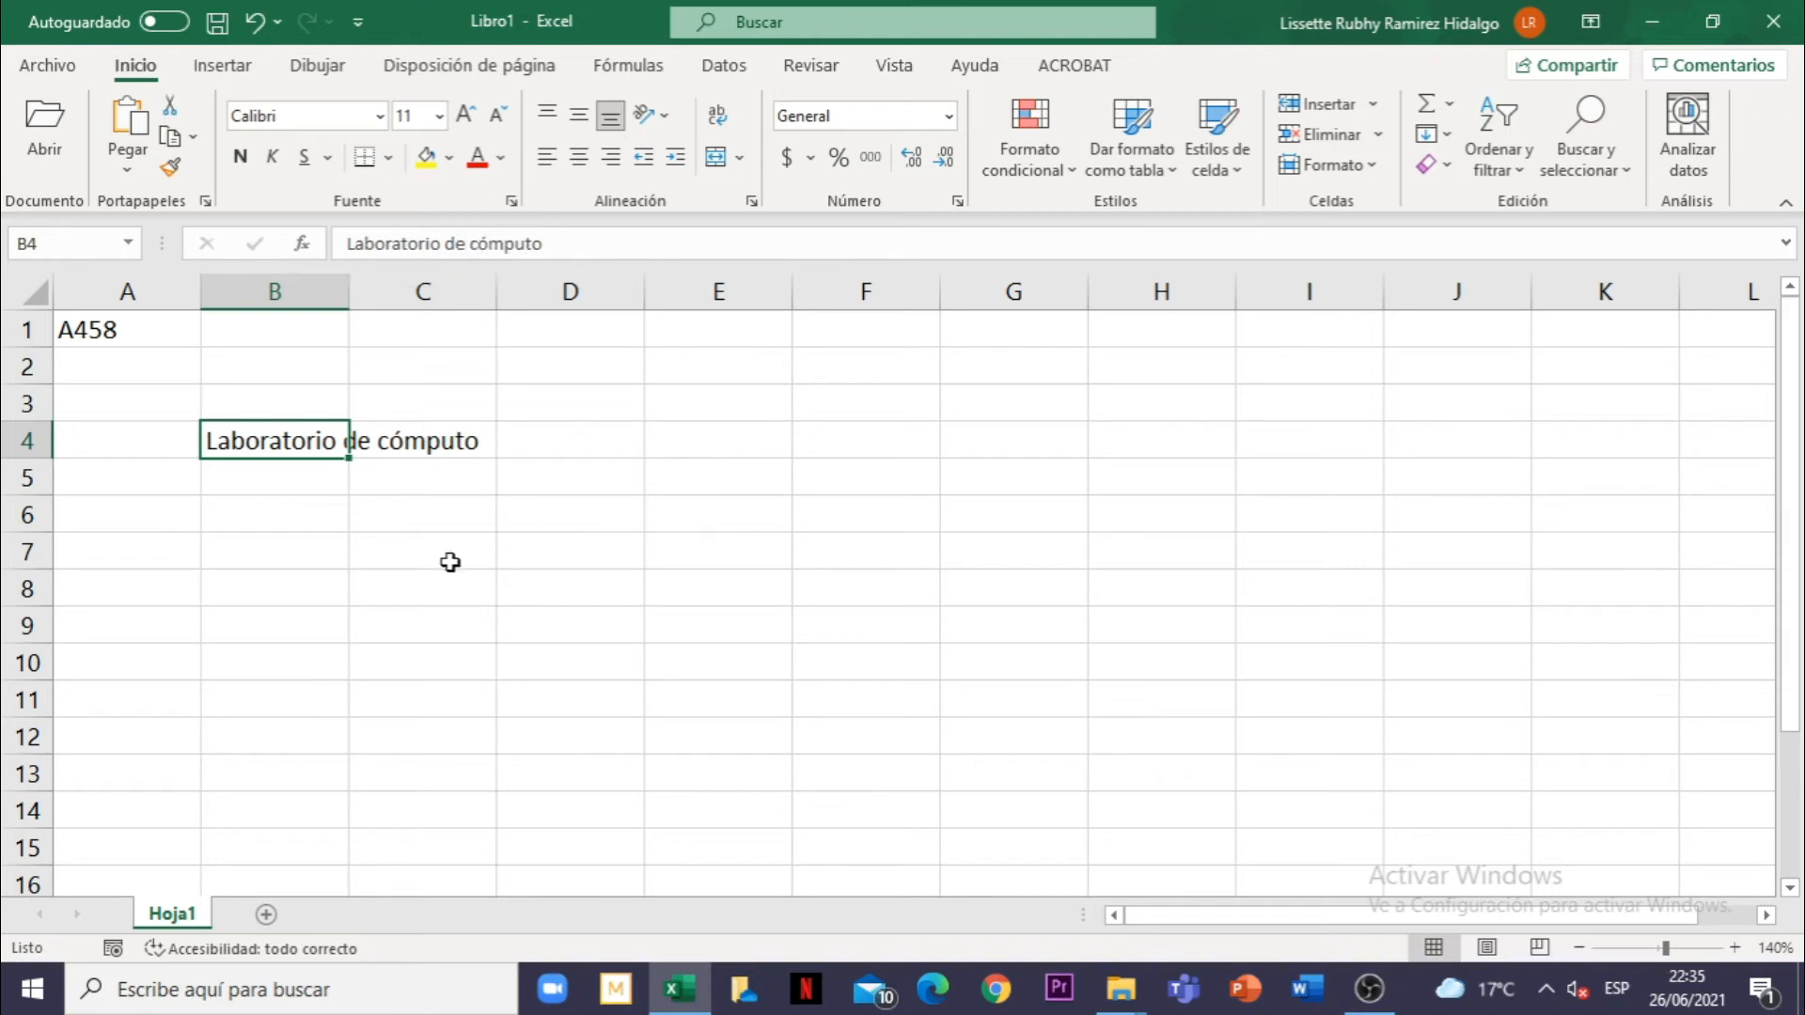
{"action": "left_click", "coordinate": [414, 439]}
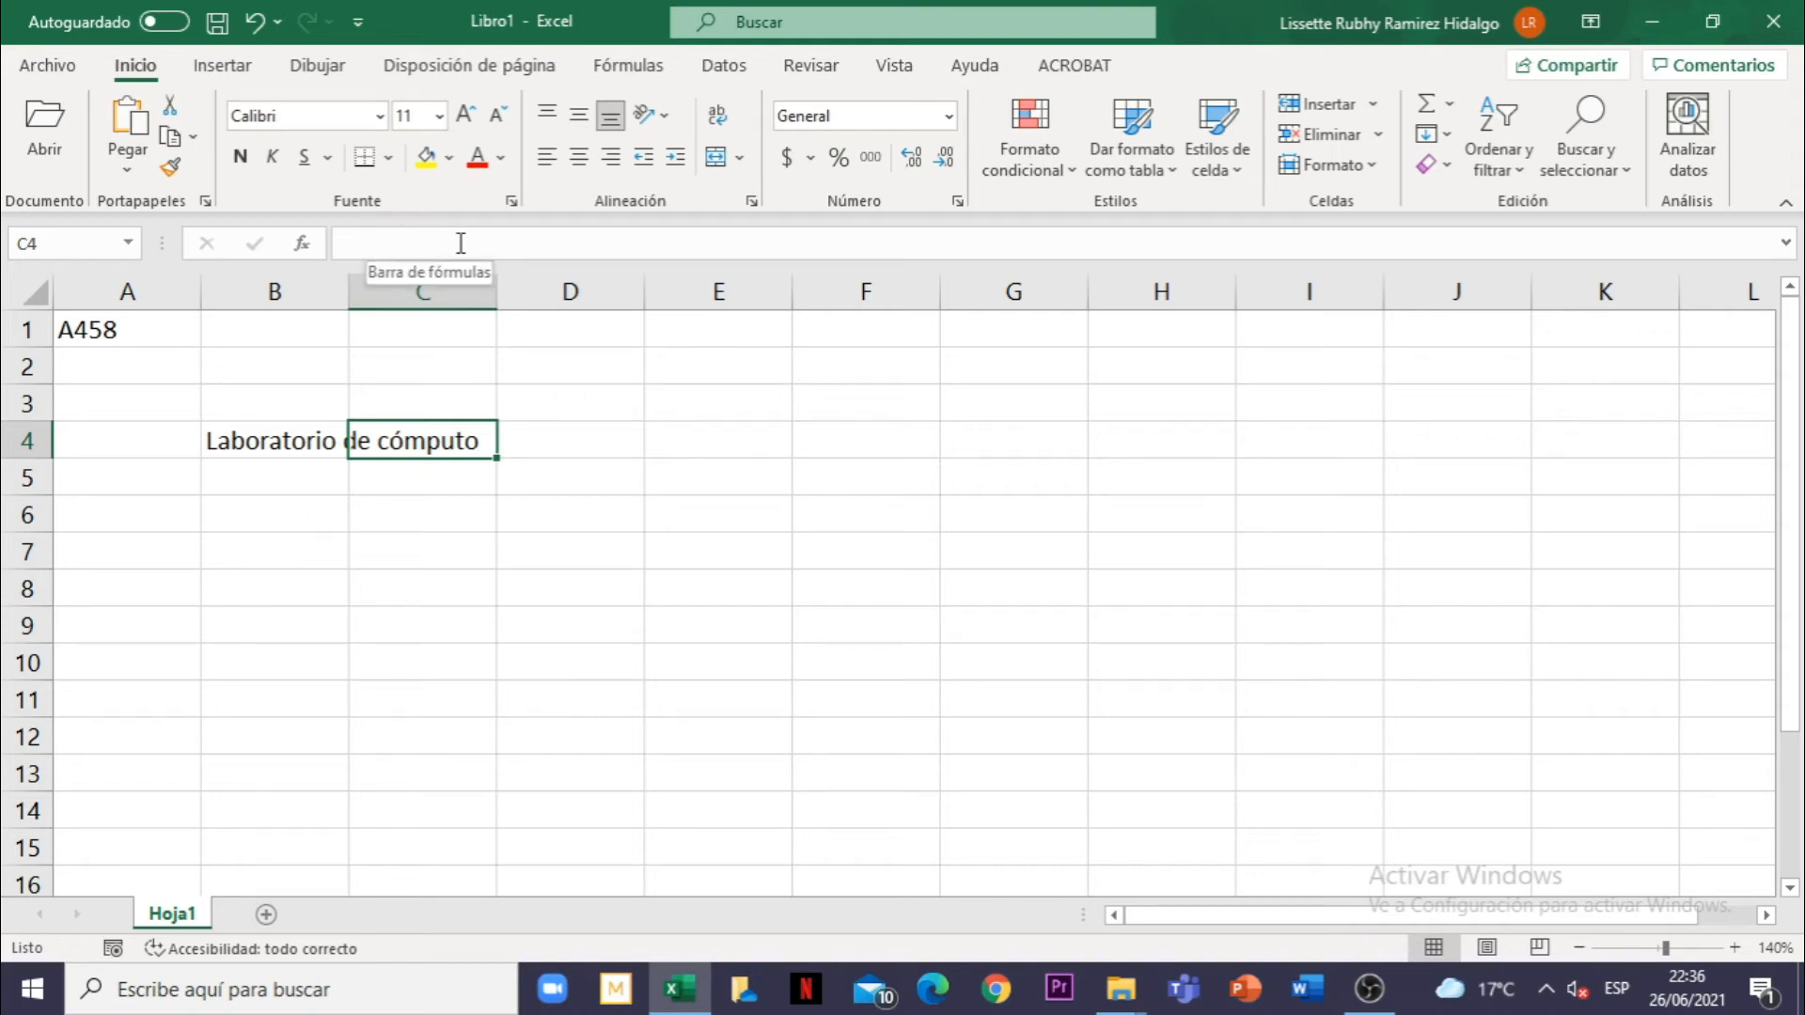
{"action": "left_click", "coordinate": [282, 457]}
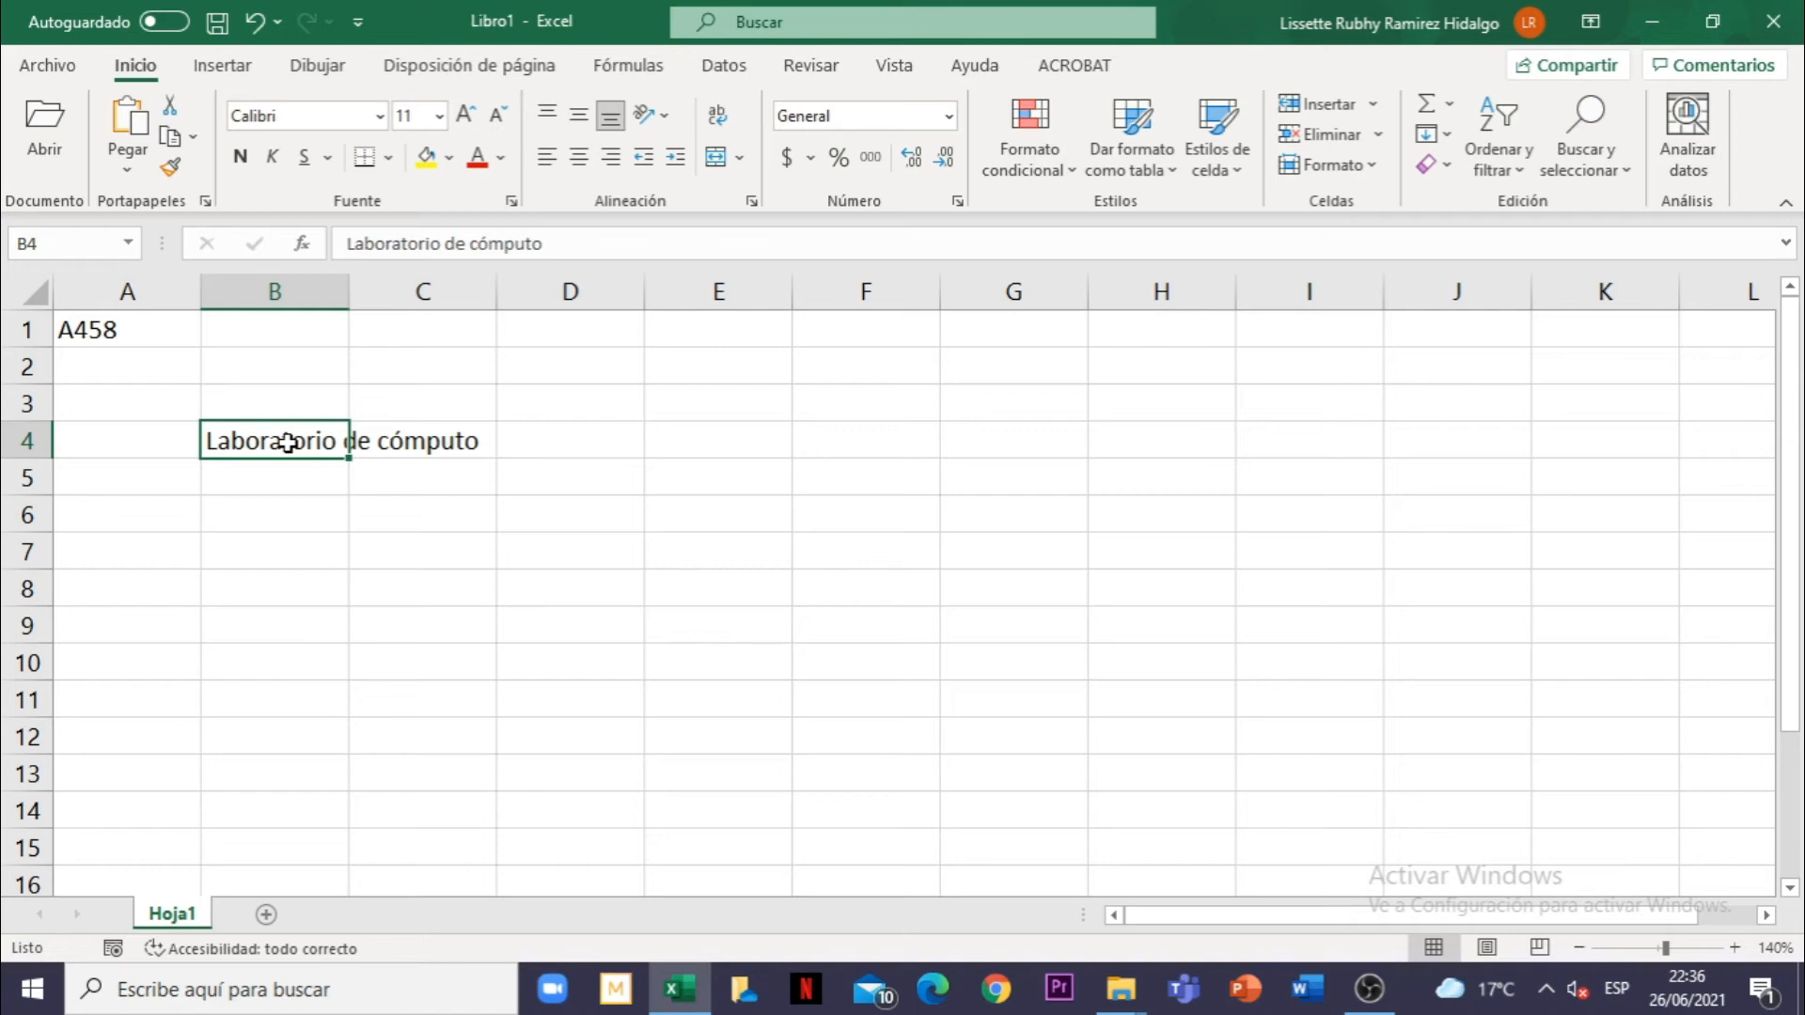
Enter "Inventario" in cell C4 and check the contents of B4 and C4
{"action": "left_click", "coordinate": [424, 446]}
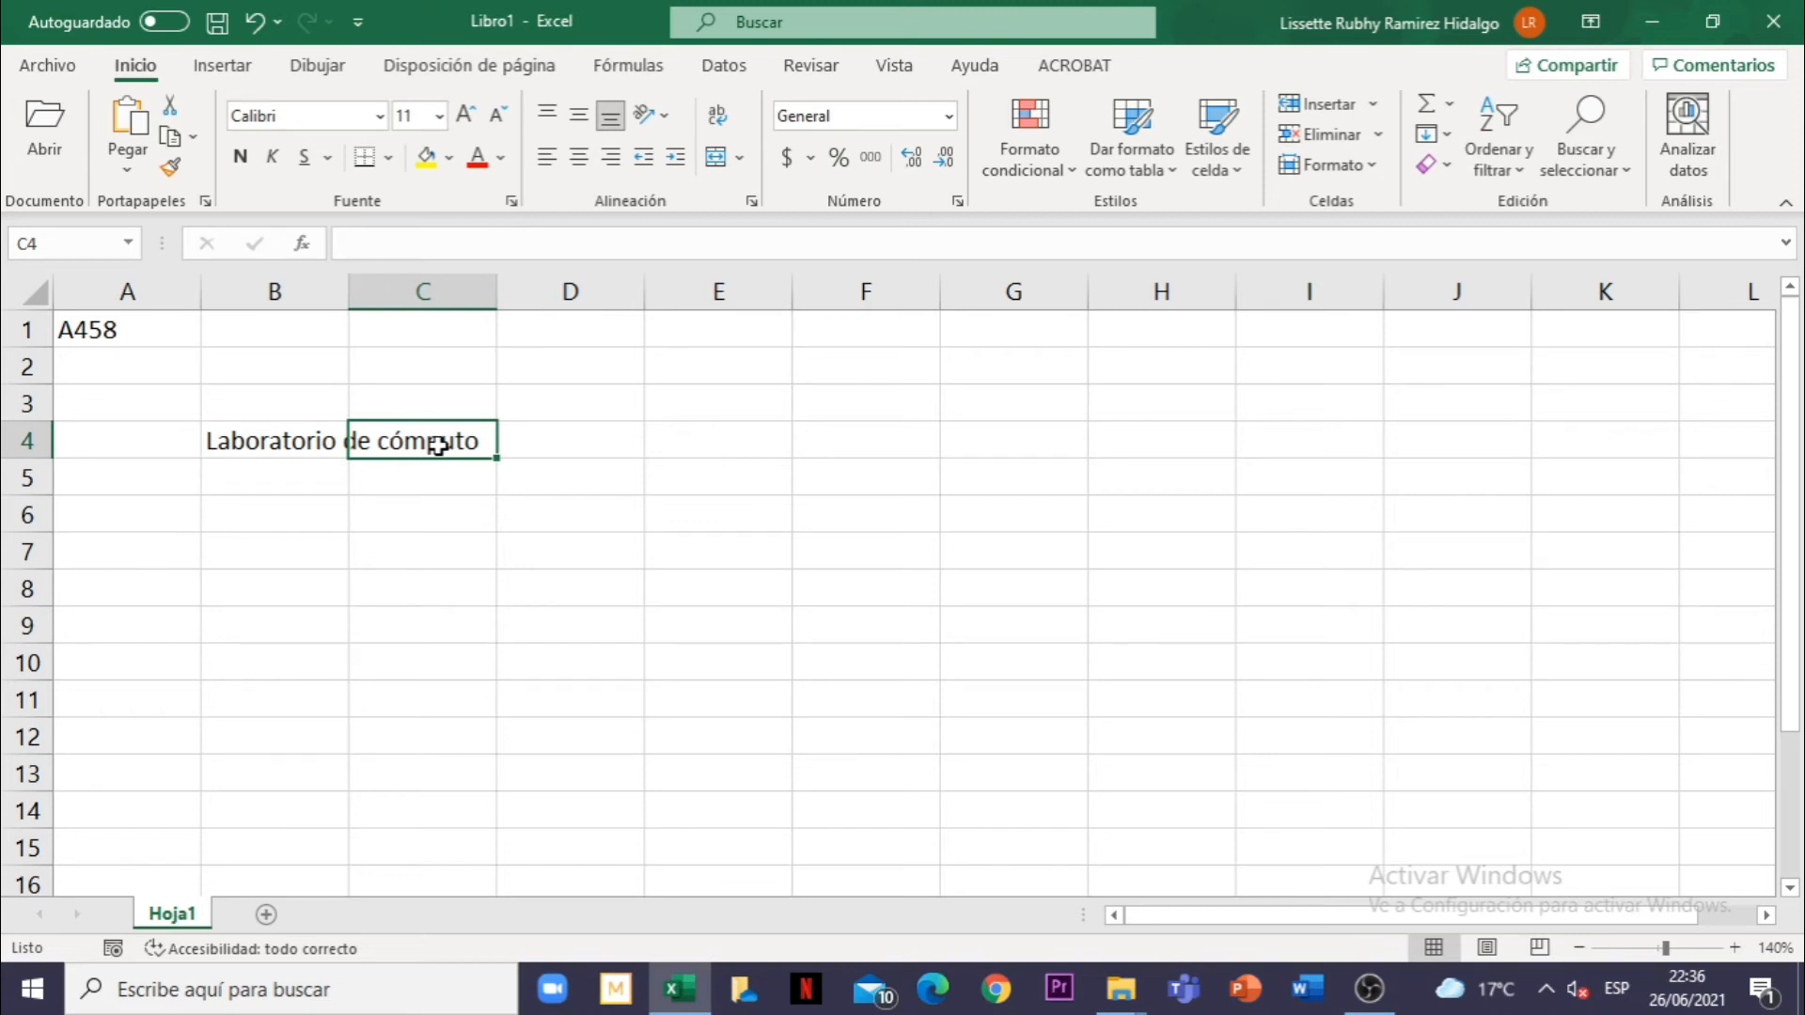
{"action": "type", "text": "Inventa"}
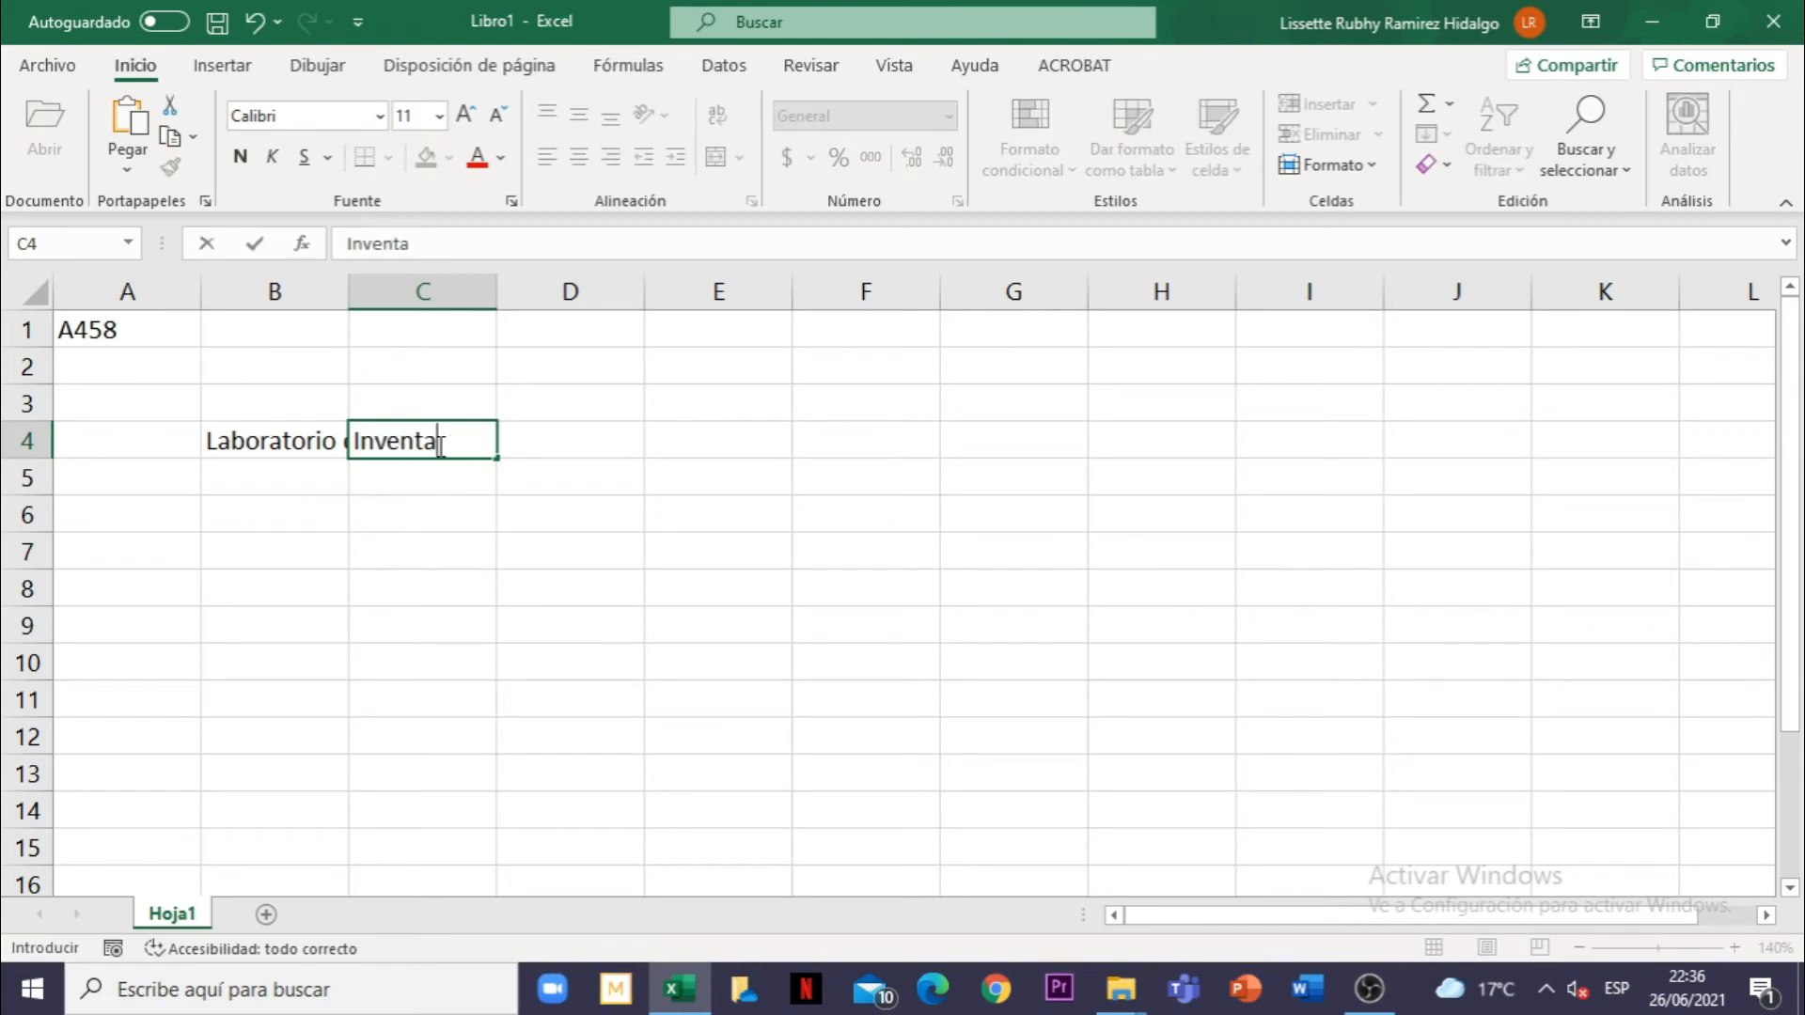
{"action": "type", "text": "rio"}
{"action": "key", "text": "Return"}
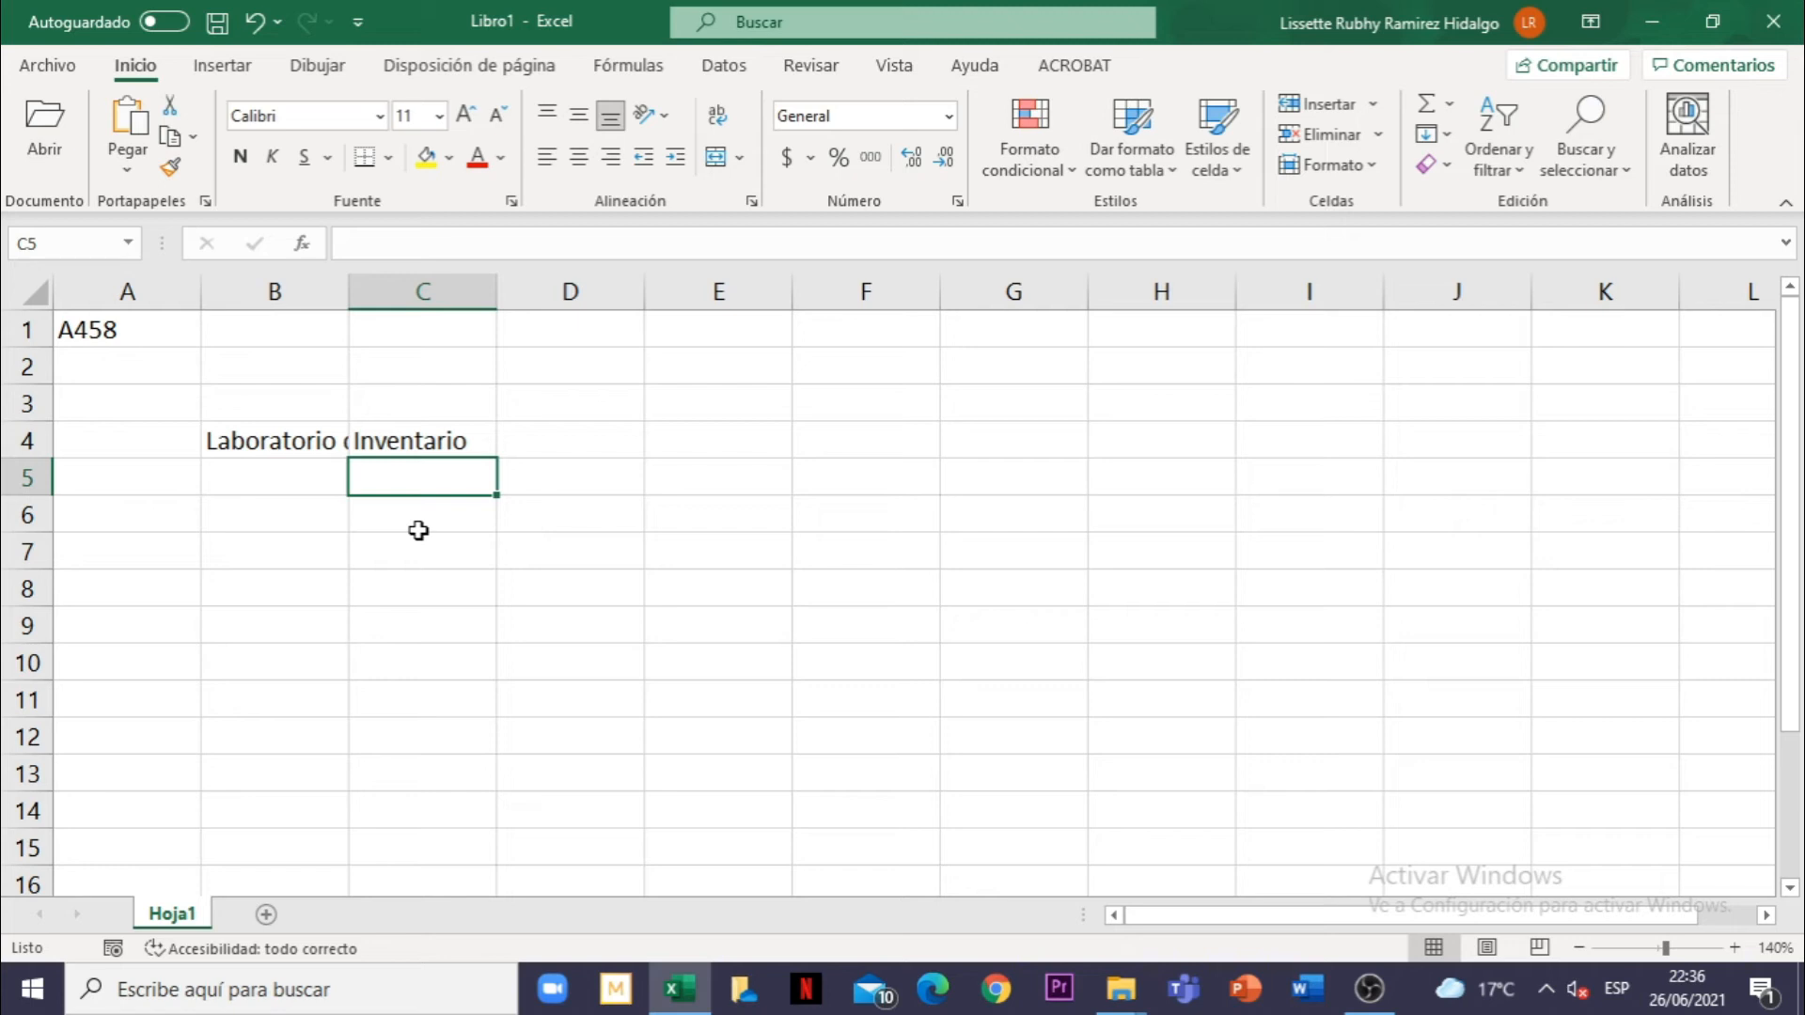
{"action": "left_click", "coordinate": [271, 446]}
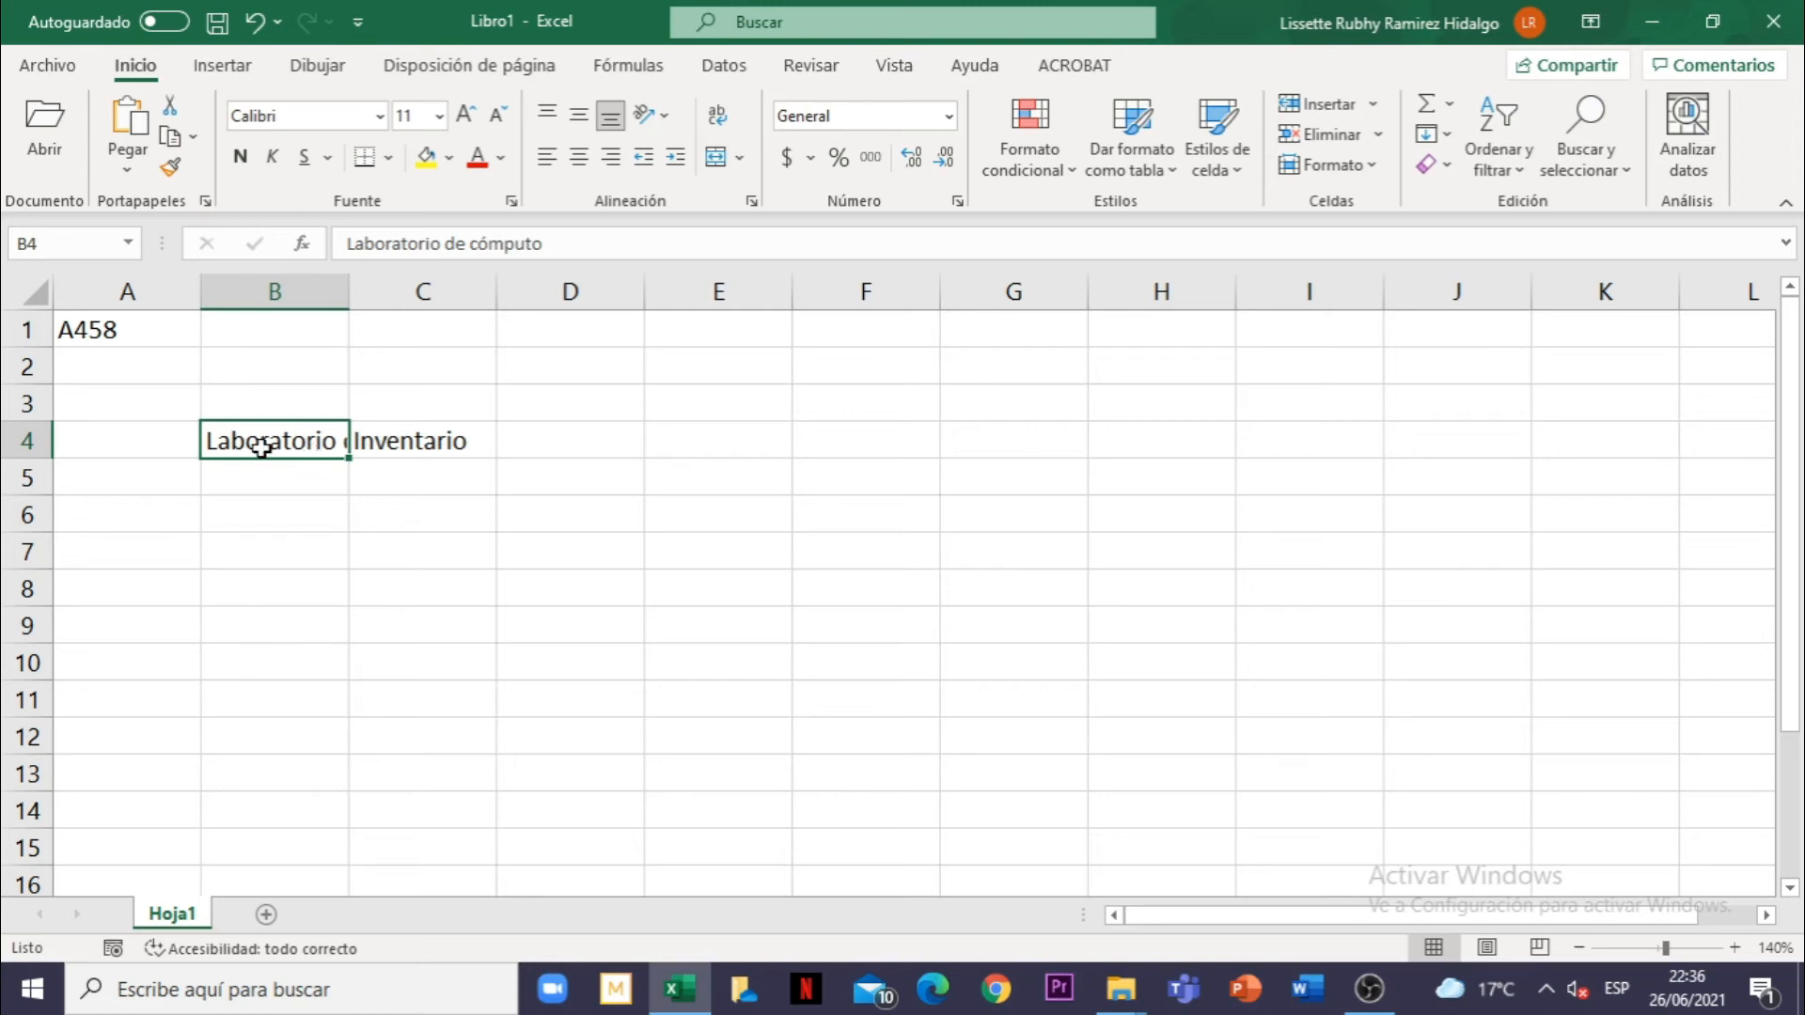
{"action": "left_click", "coordinate": [429, 444]}
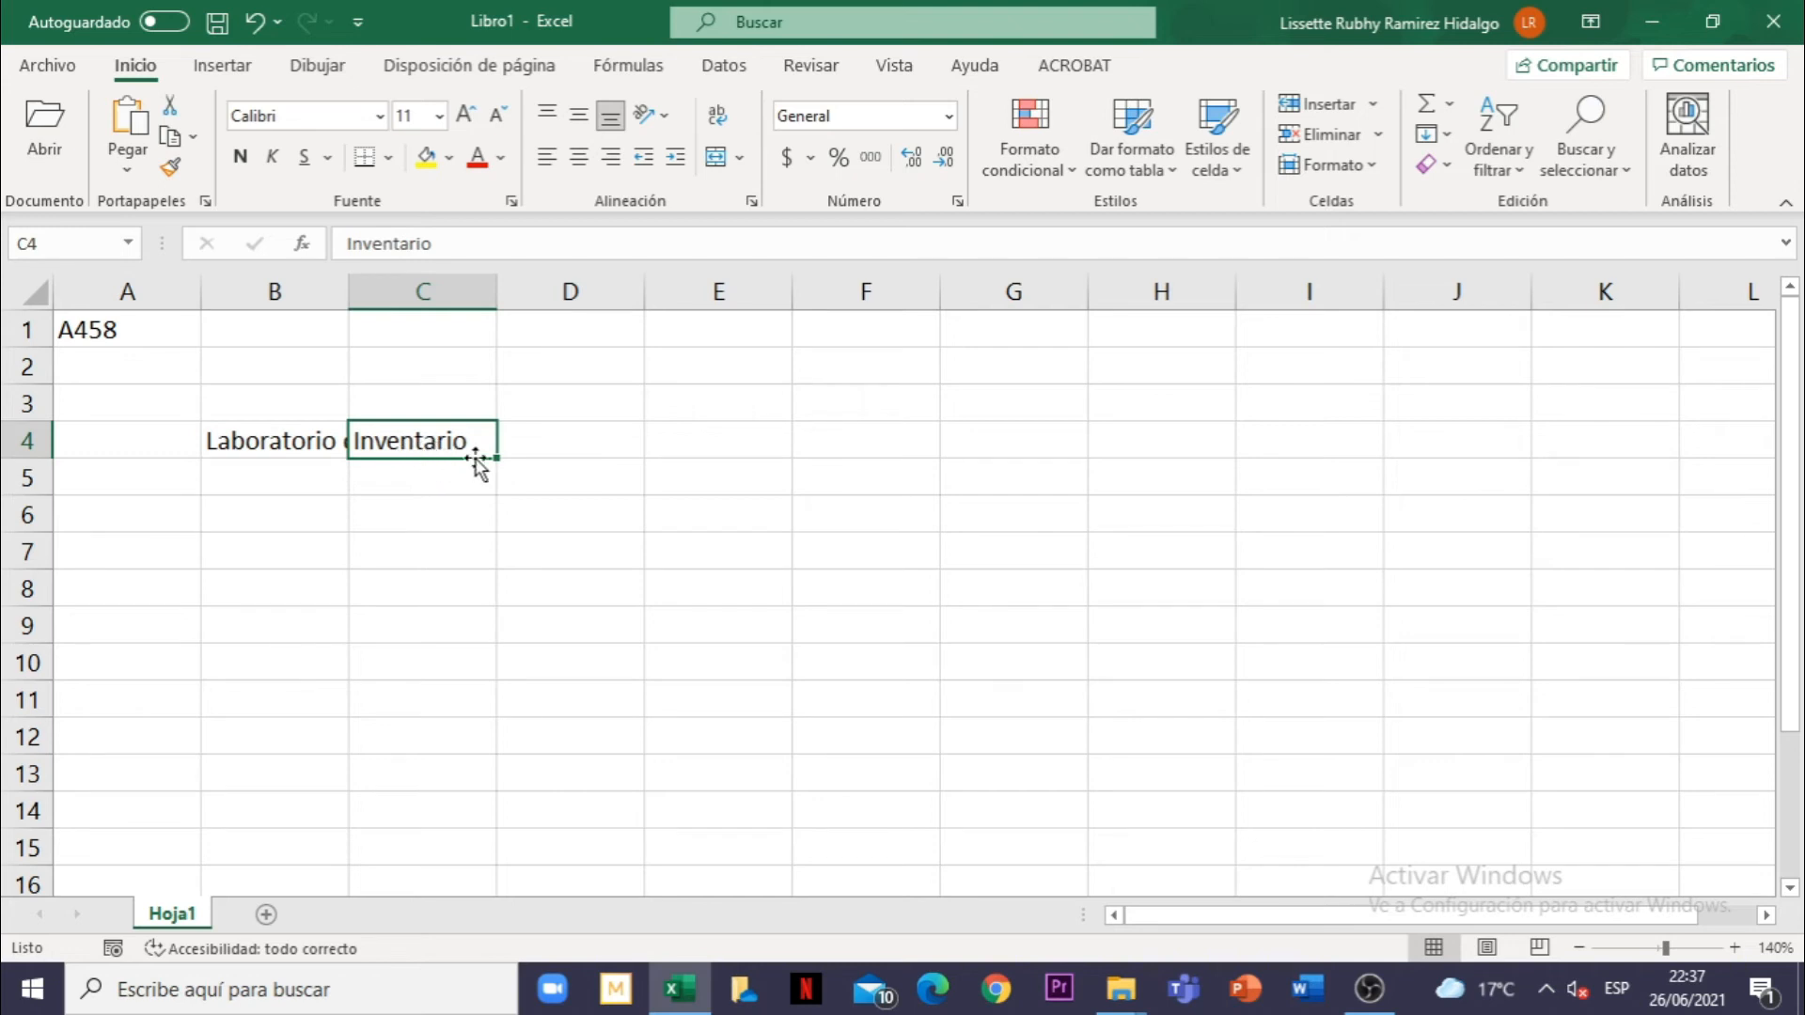
Enter "Loratorio de computo" in cell B3 and compare it with the label in B4
{"action": "left_click", "coordinate": [287, 405]}
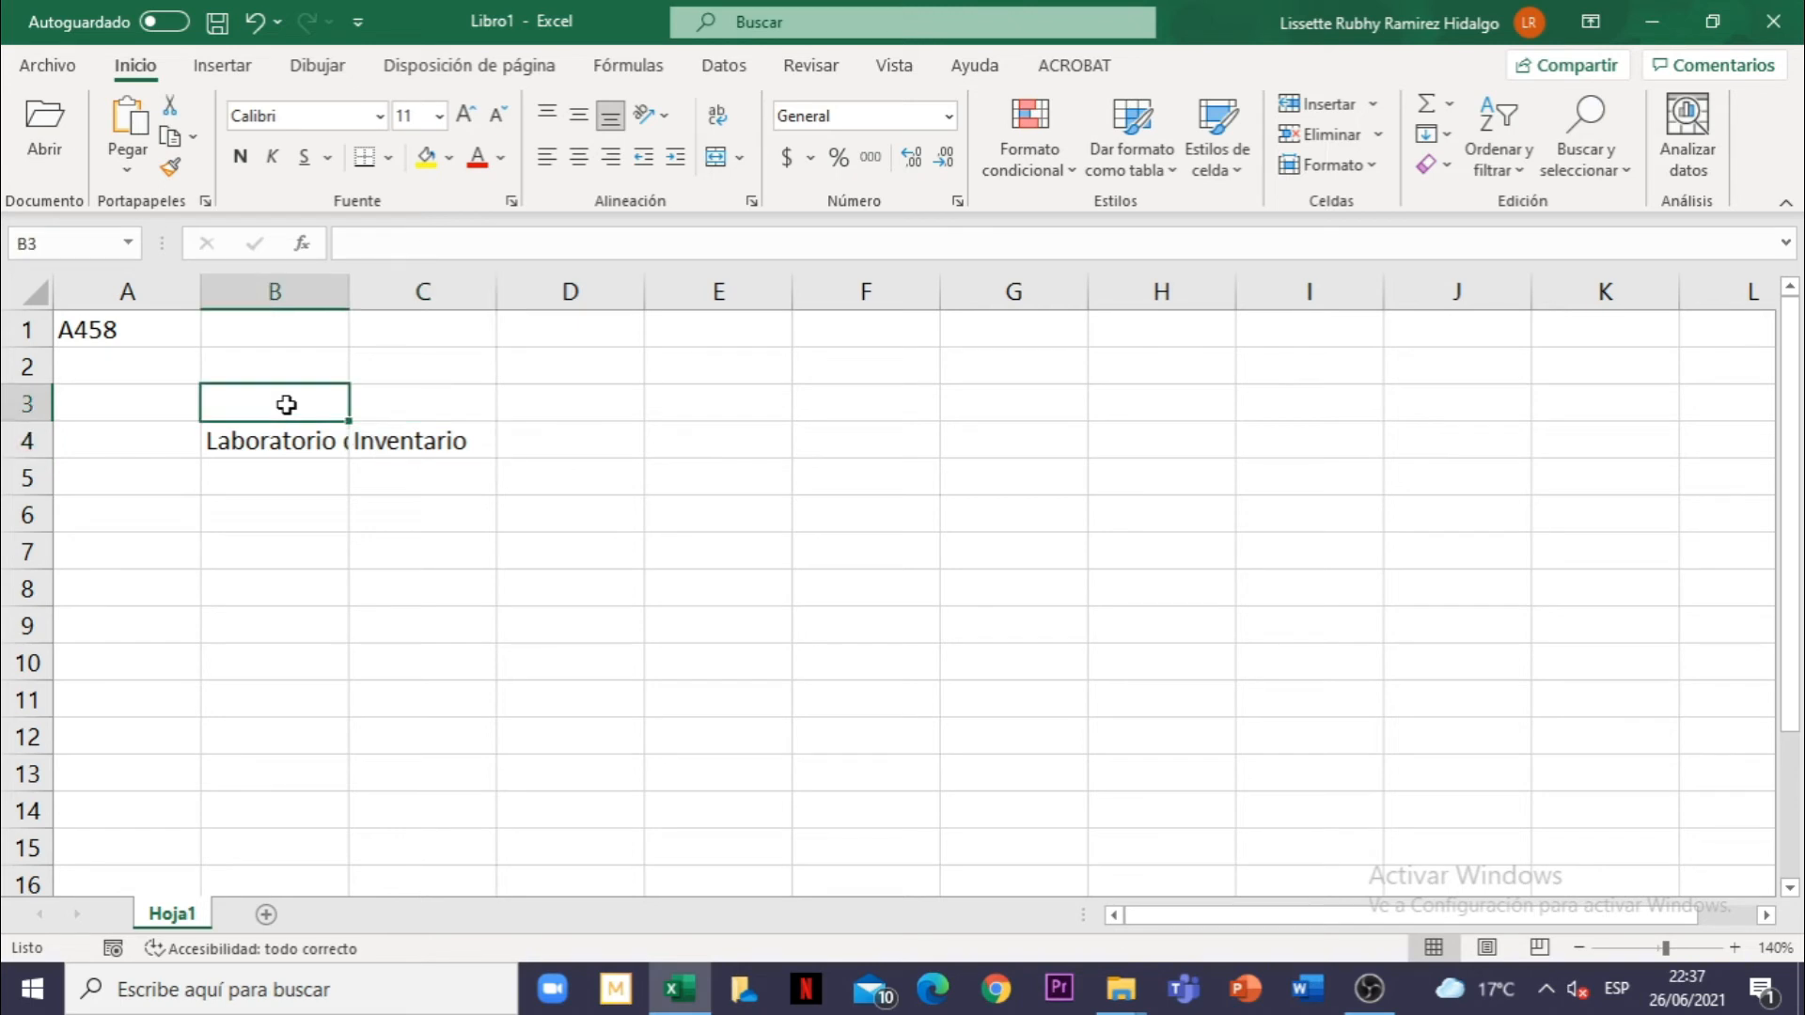
{"action": "type", "text": "L"}
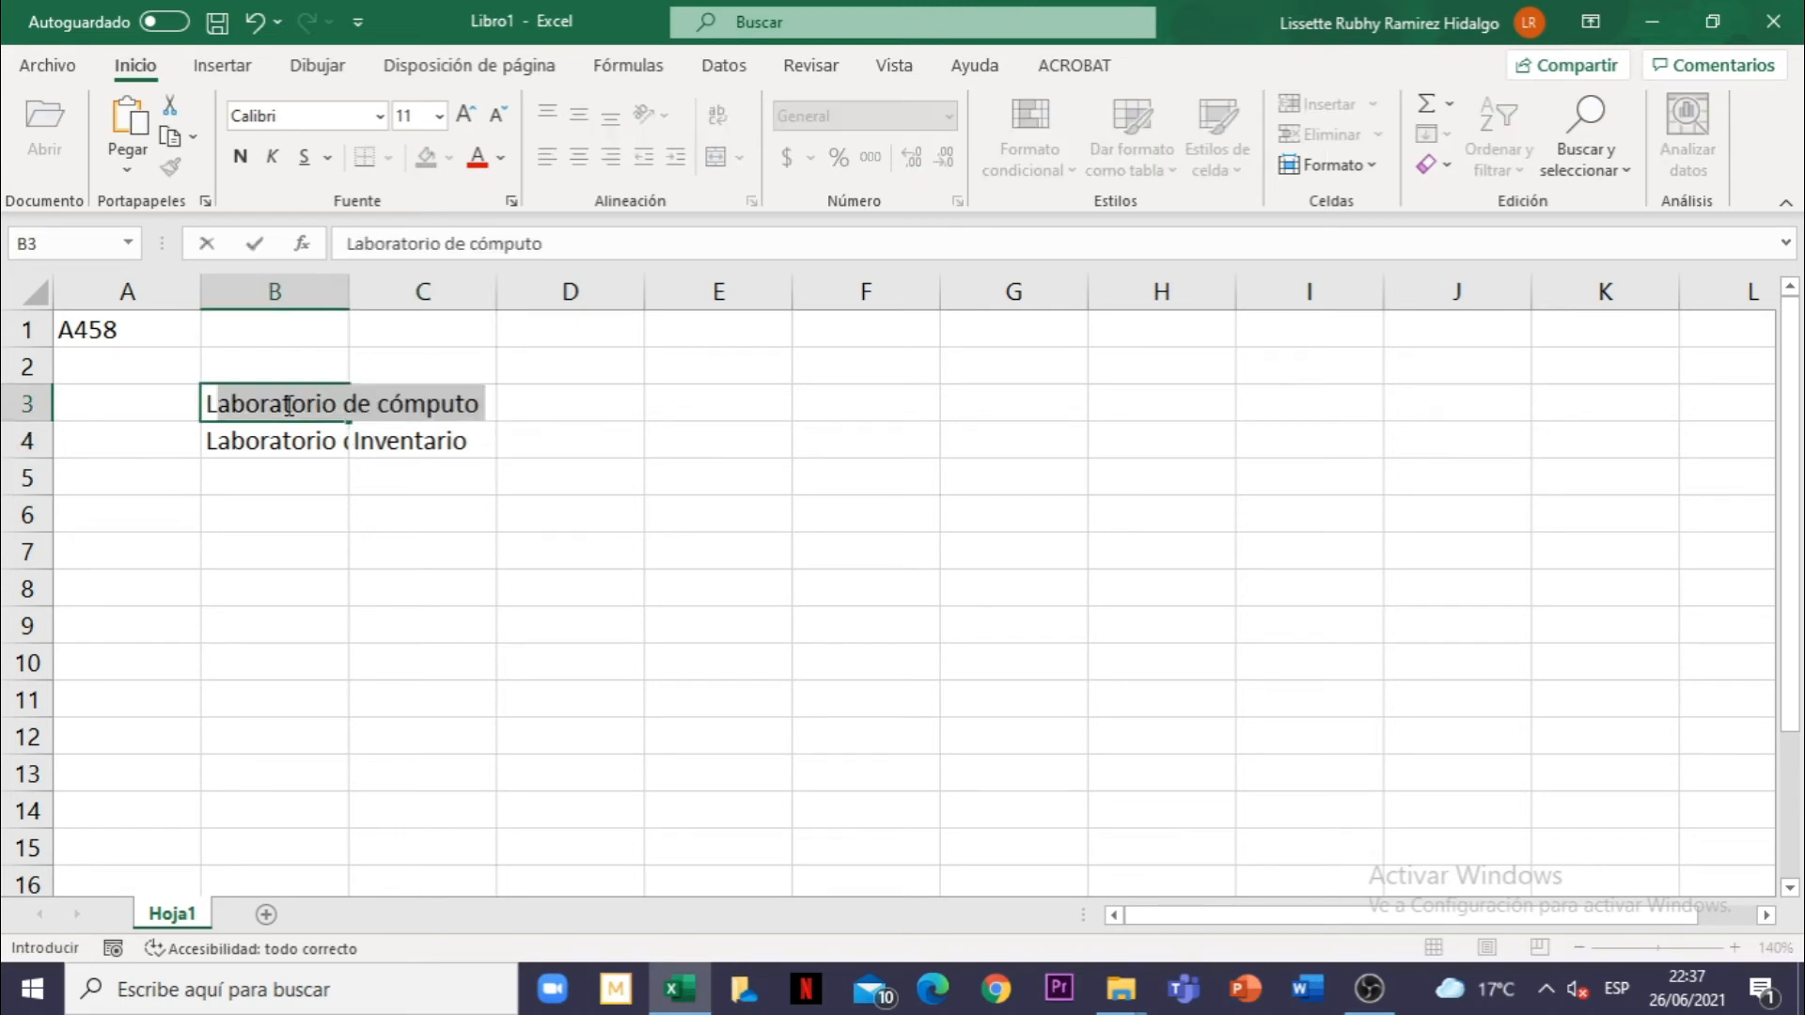
{"action": "type", "text": "bo"}
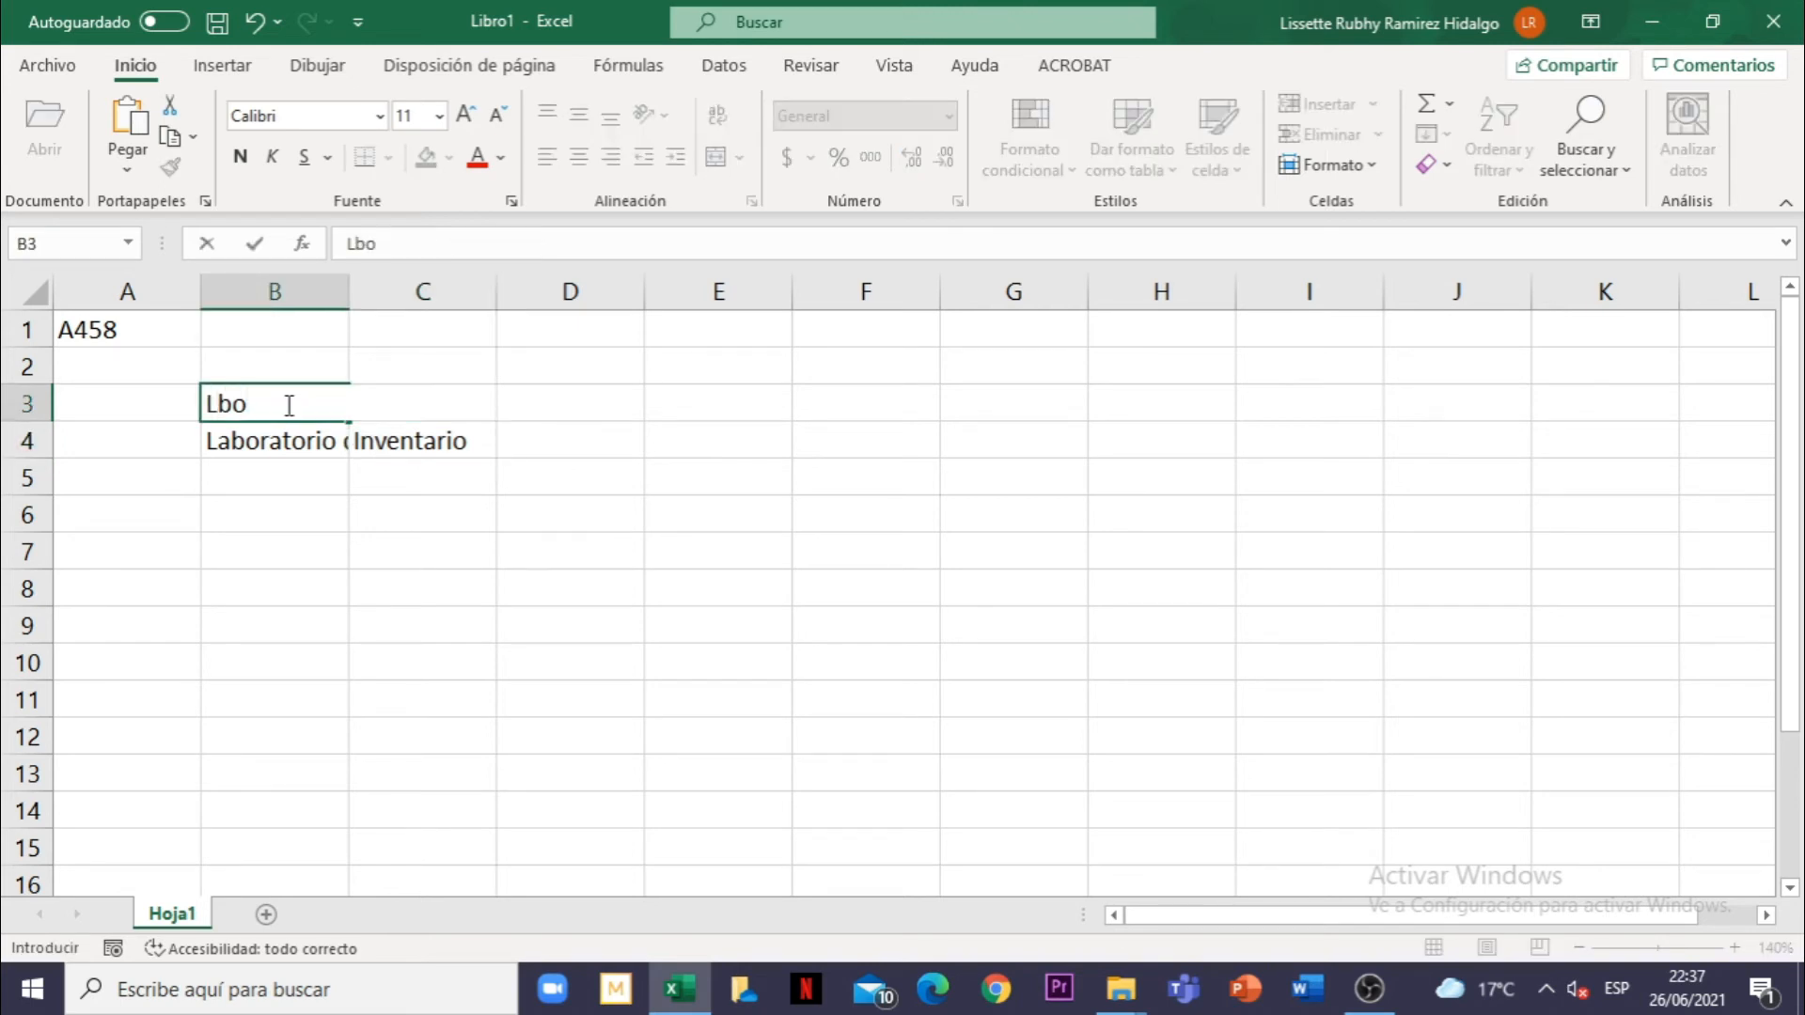
{"action": "key", "text": "BackSpace"}
{"action": "key", "text": "BackSpace"}
{"action": "type", "text": "oratorio d"}
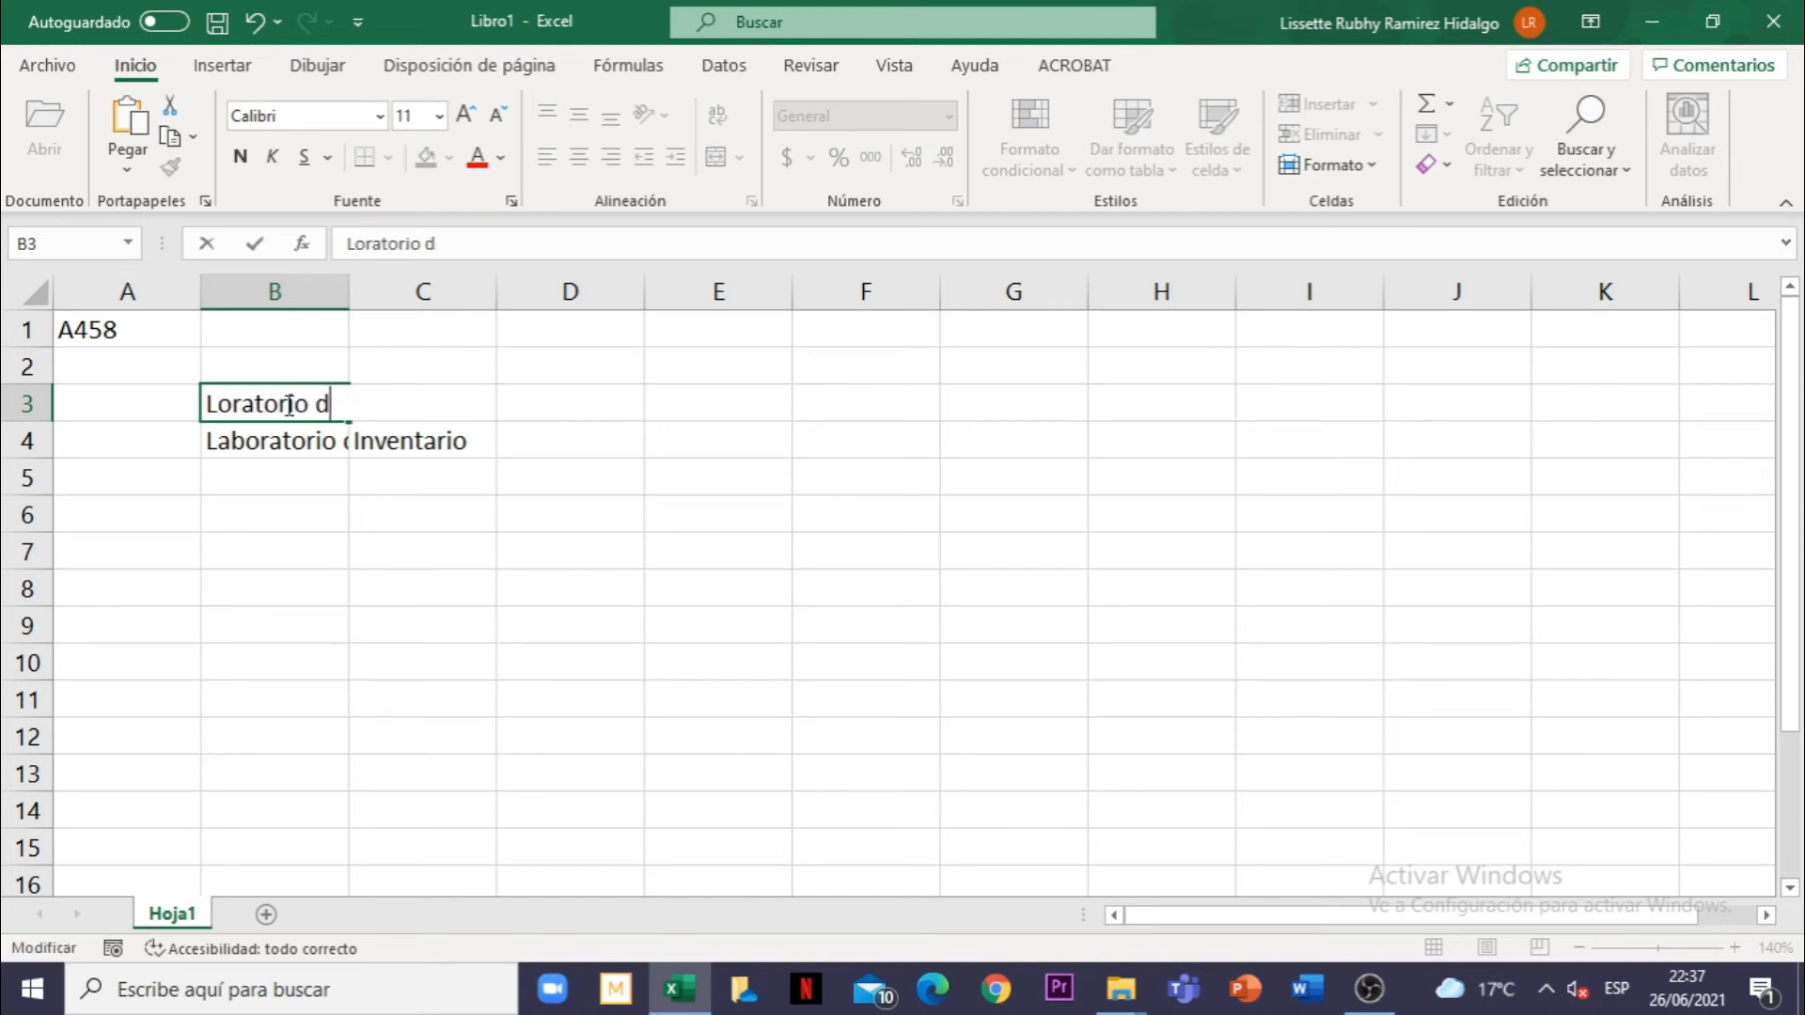
{"action": "type", "text": "e computo"}
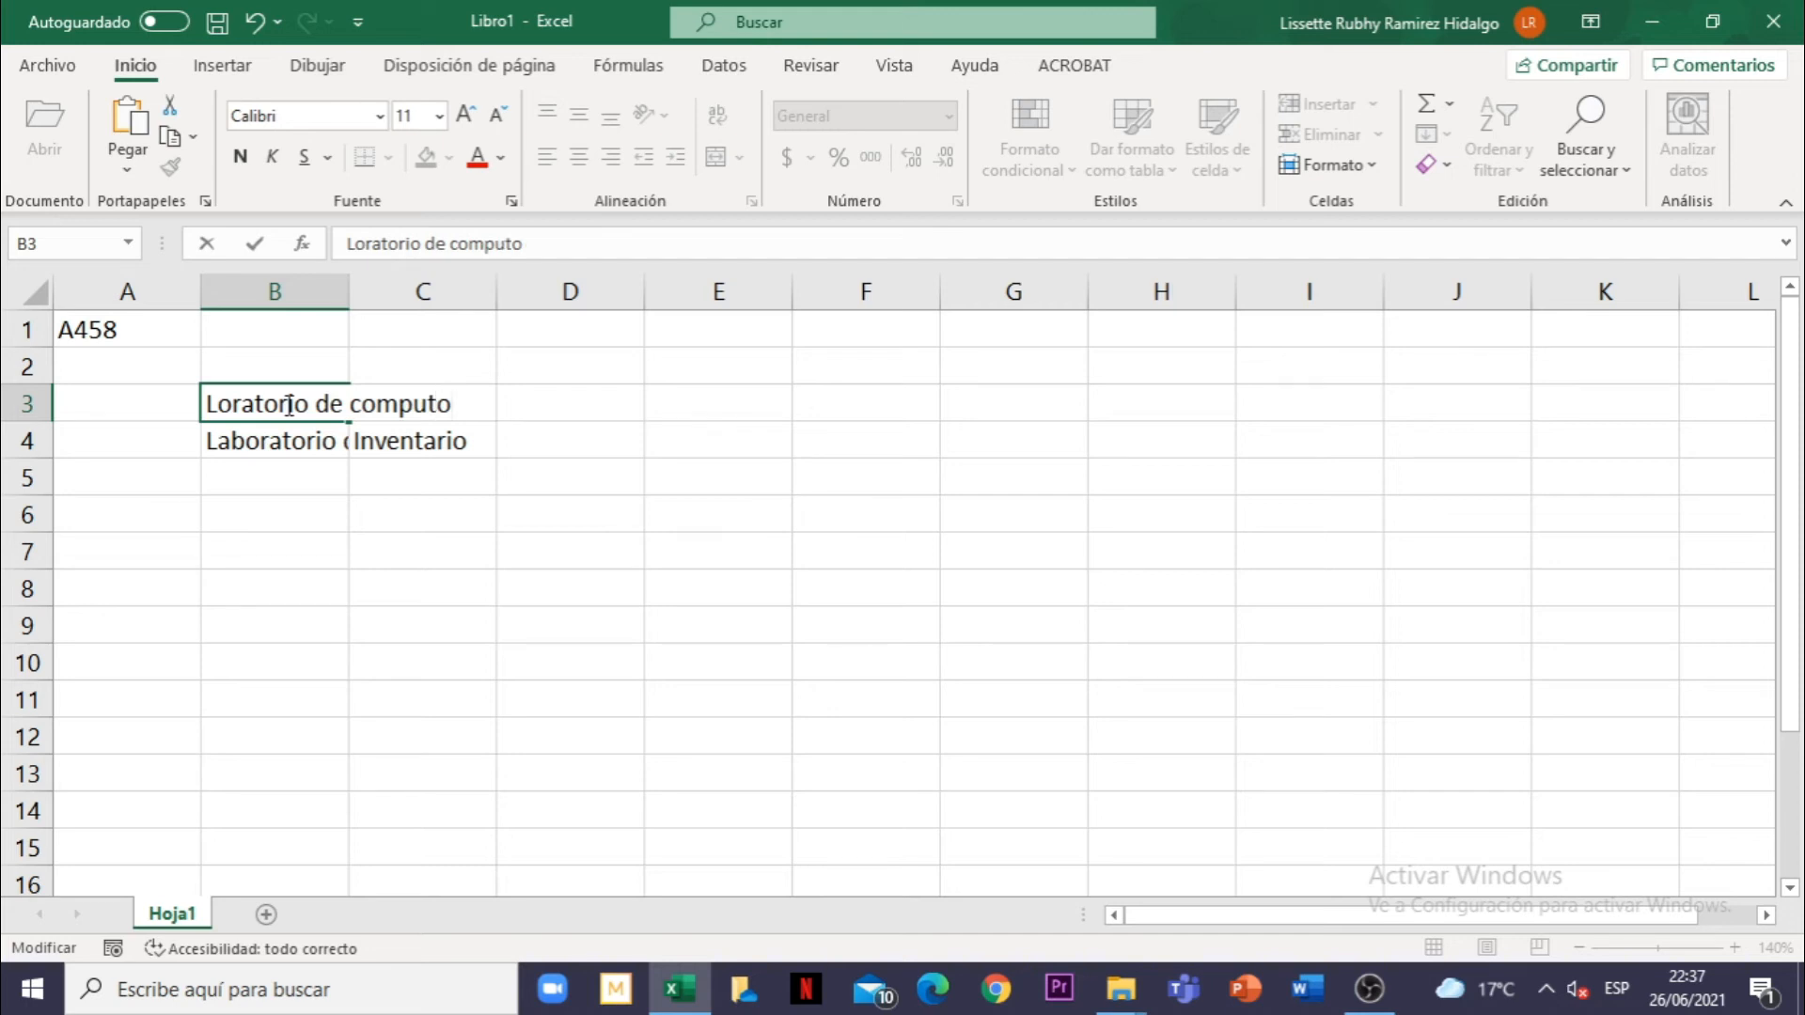
{"action": "key", "text": "Return"}
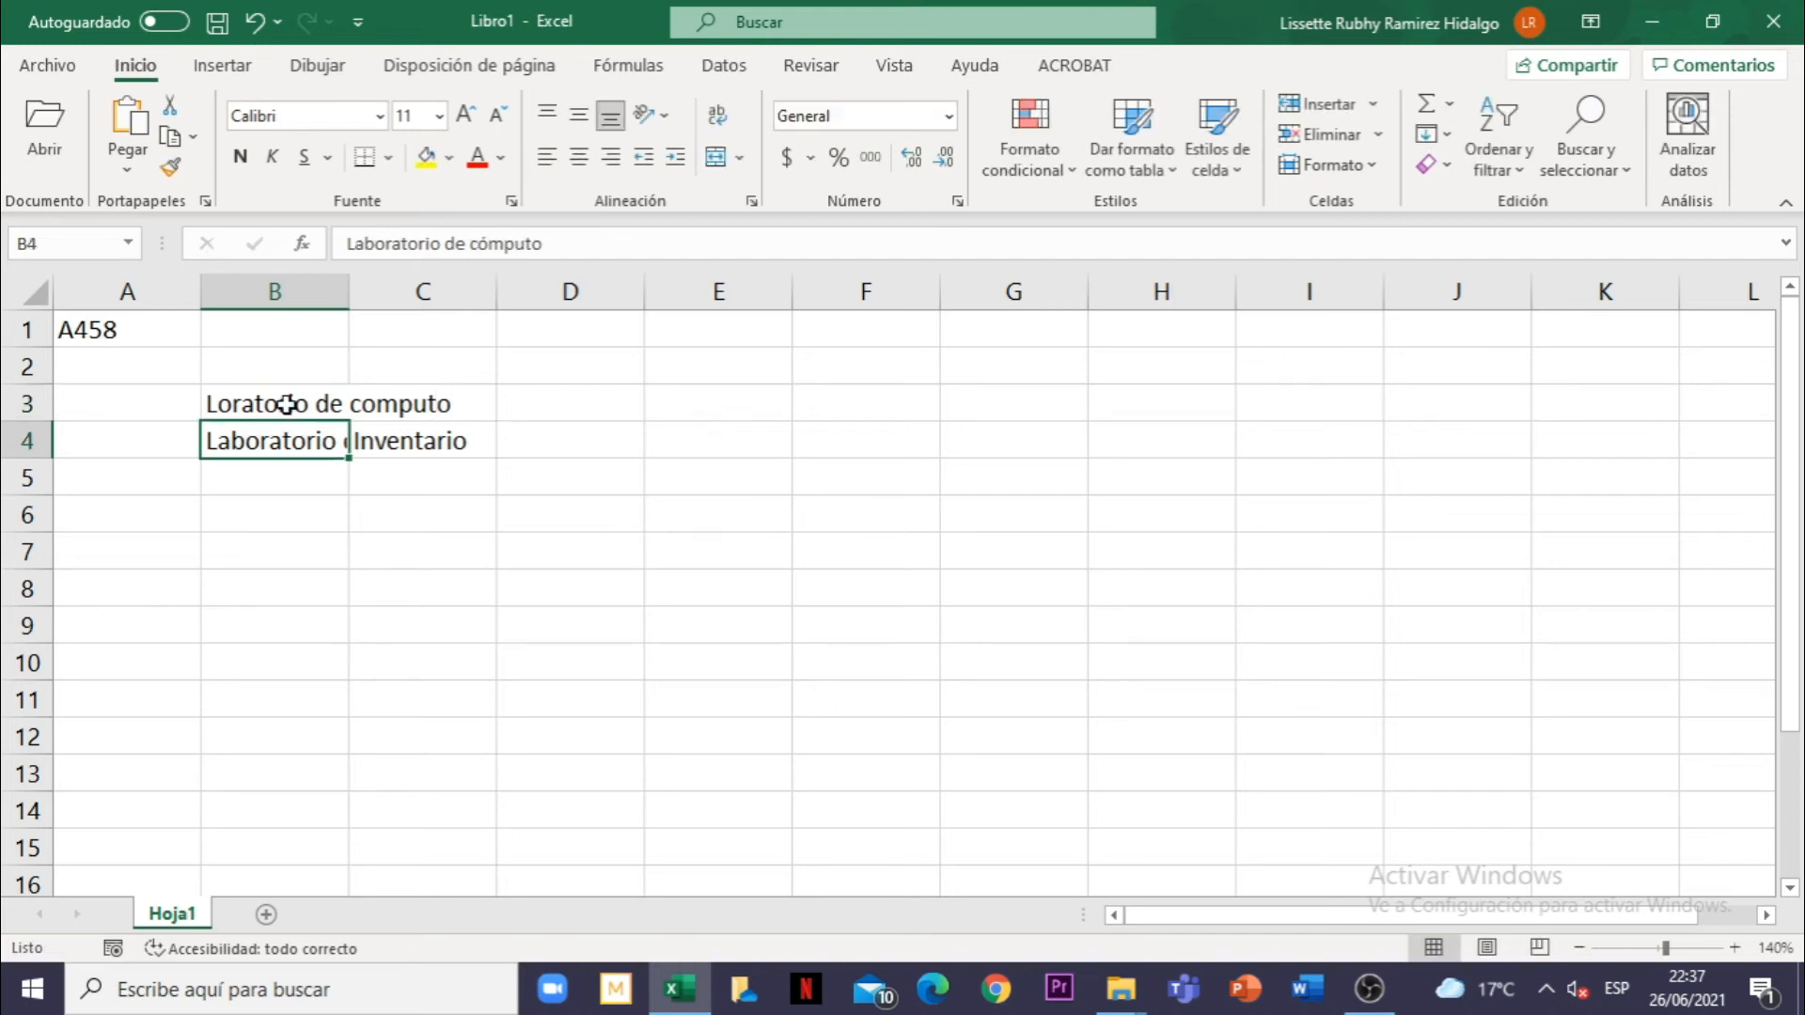
{"action": "left_click", "coordinate": [290, 402]}
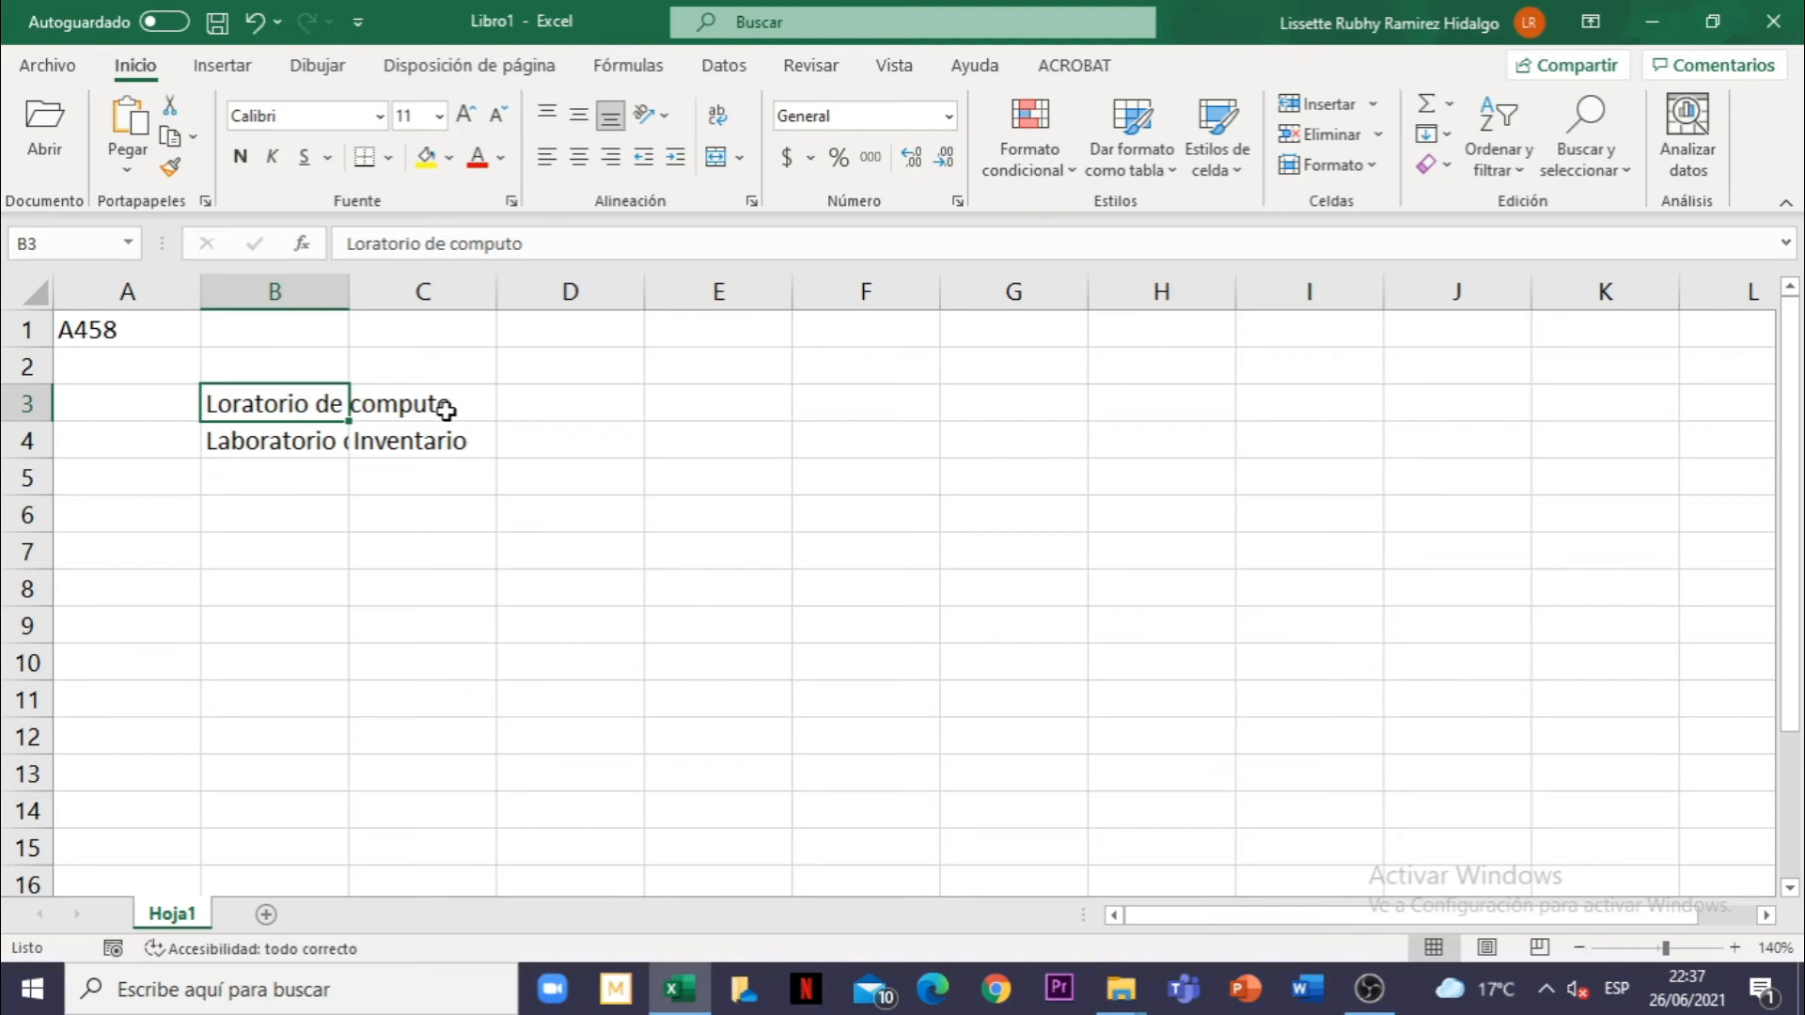
{"action": "left_click", "coordinate": [254, 446]}
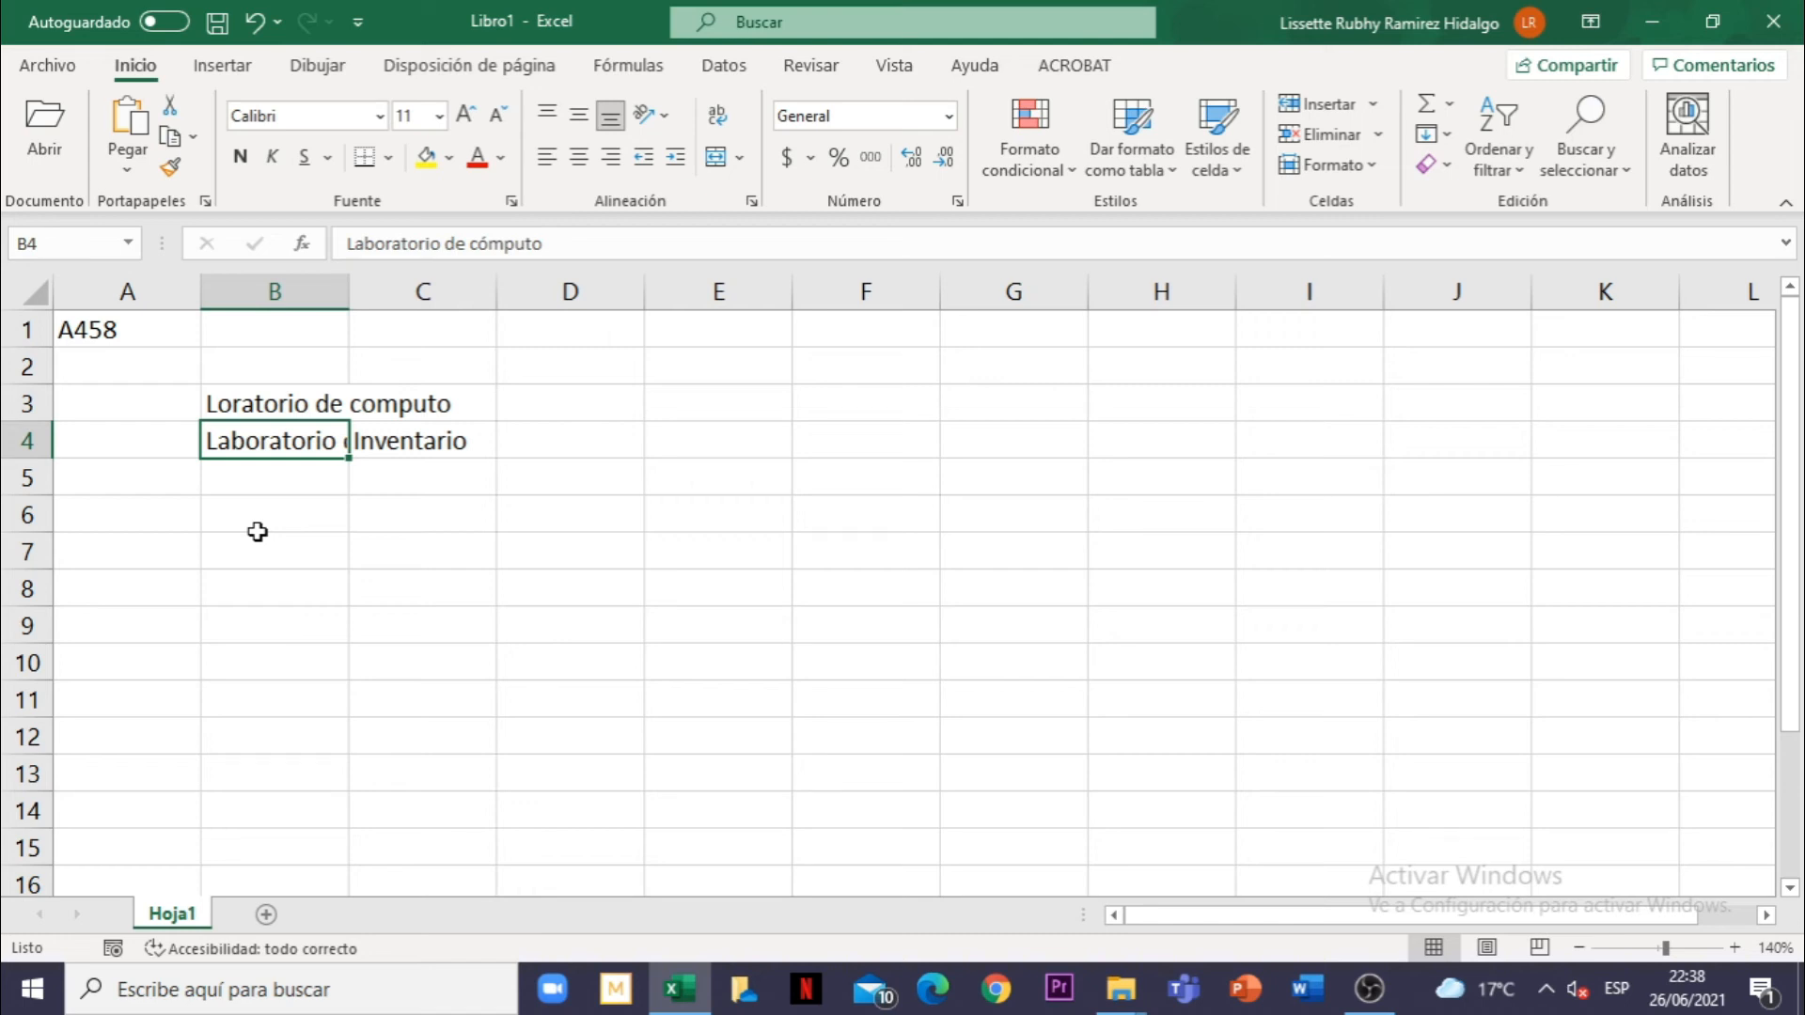
Enter the scientific-notation number 3E5 in cell B6 and the signed number +66 in cell B7
{"action": "left_click", "coordinate": [245, 523]}
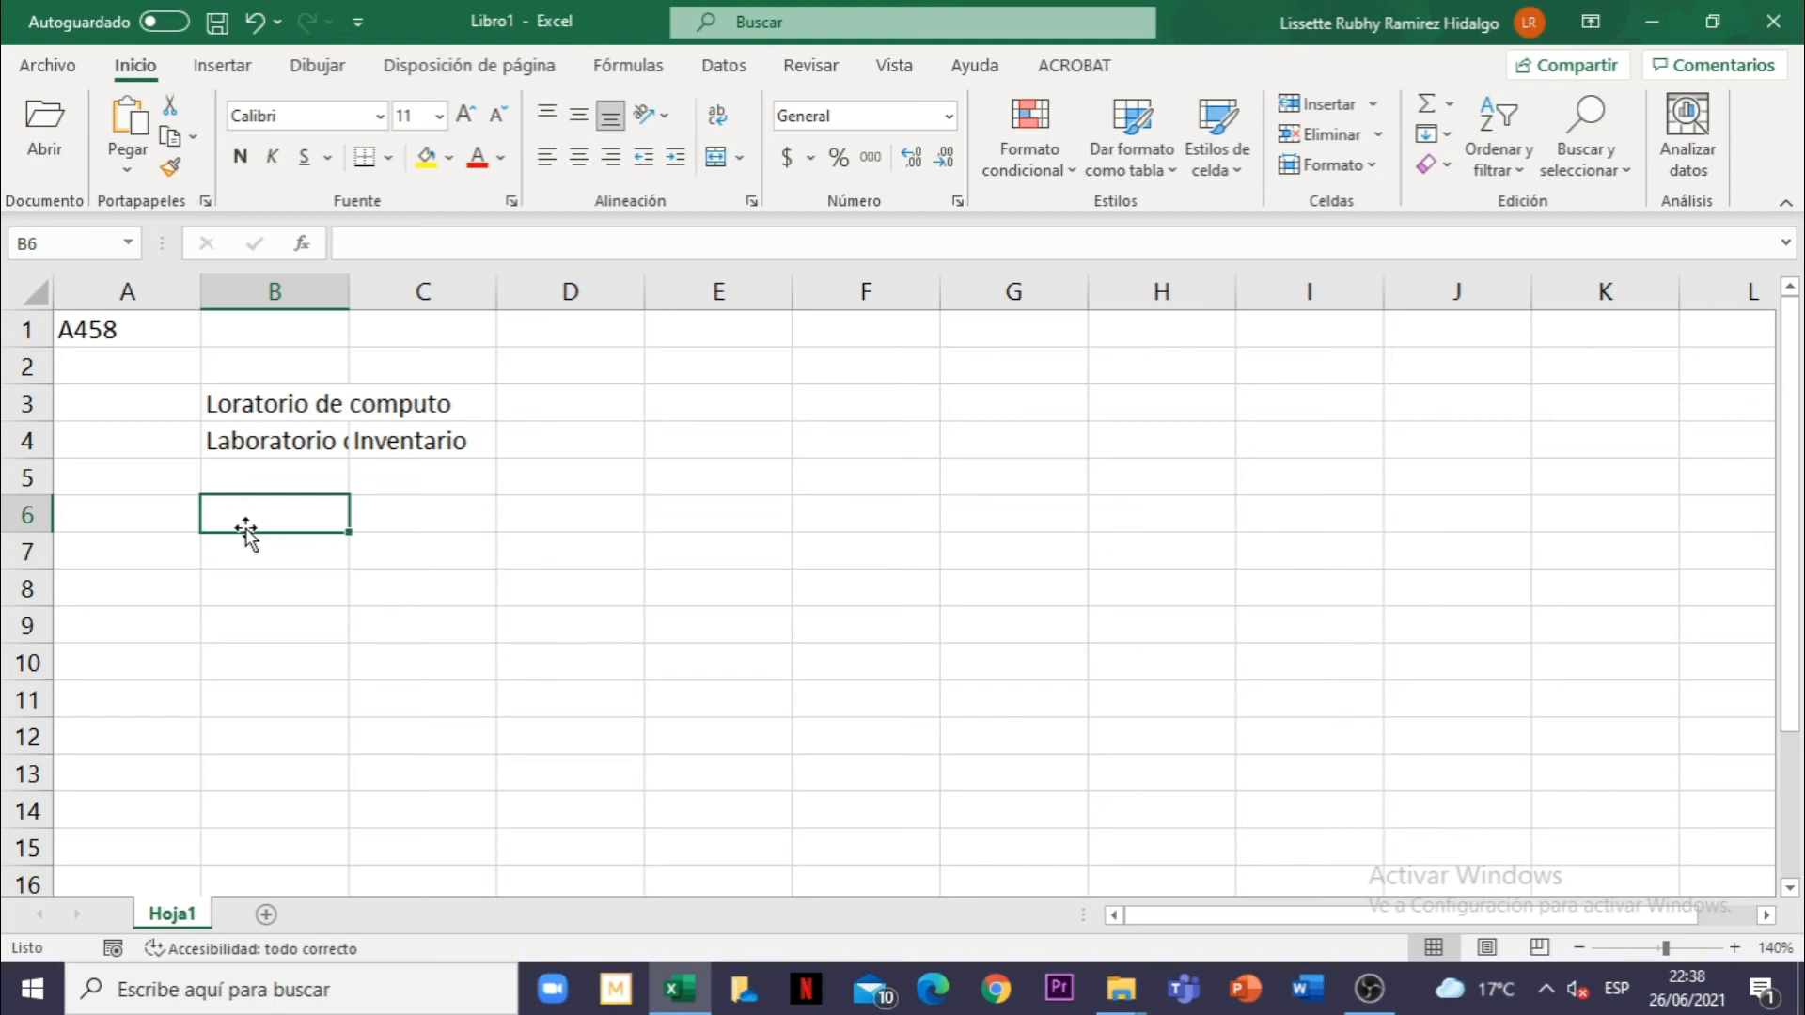
{"action": "type", "text": "3E"}
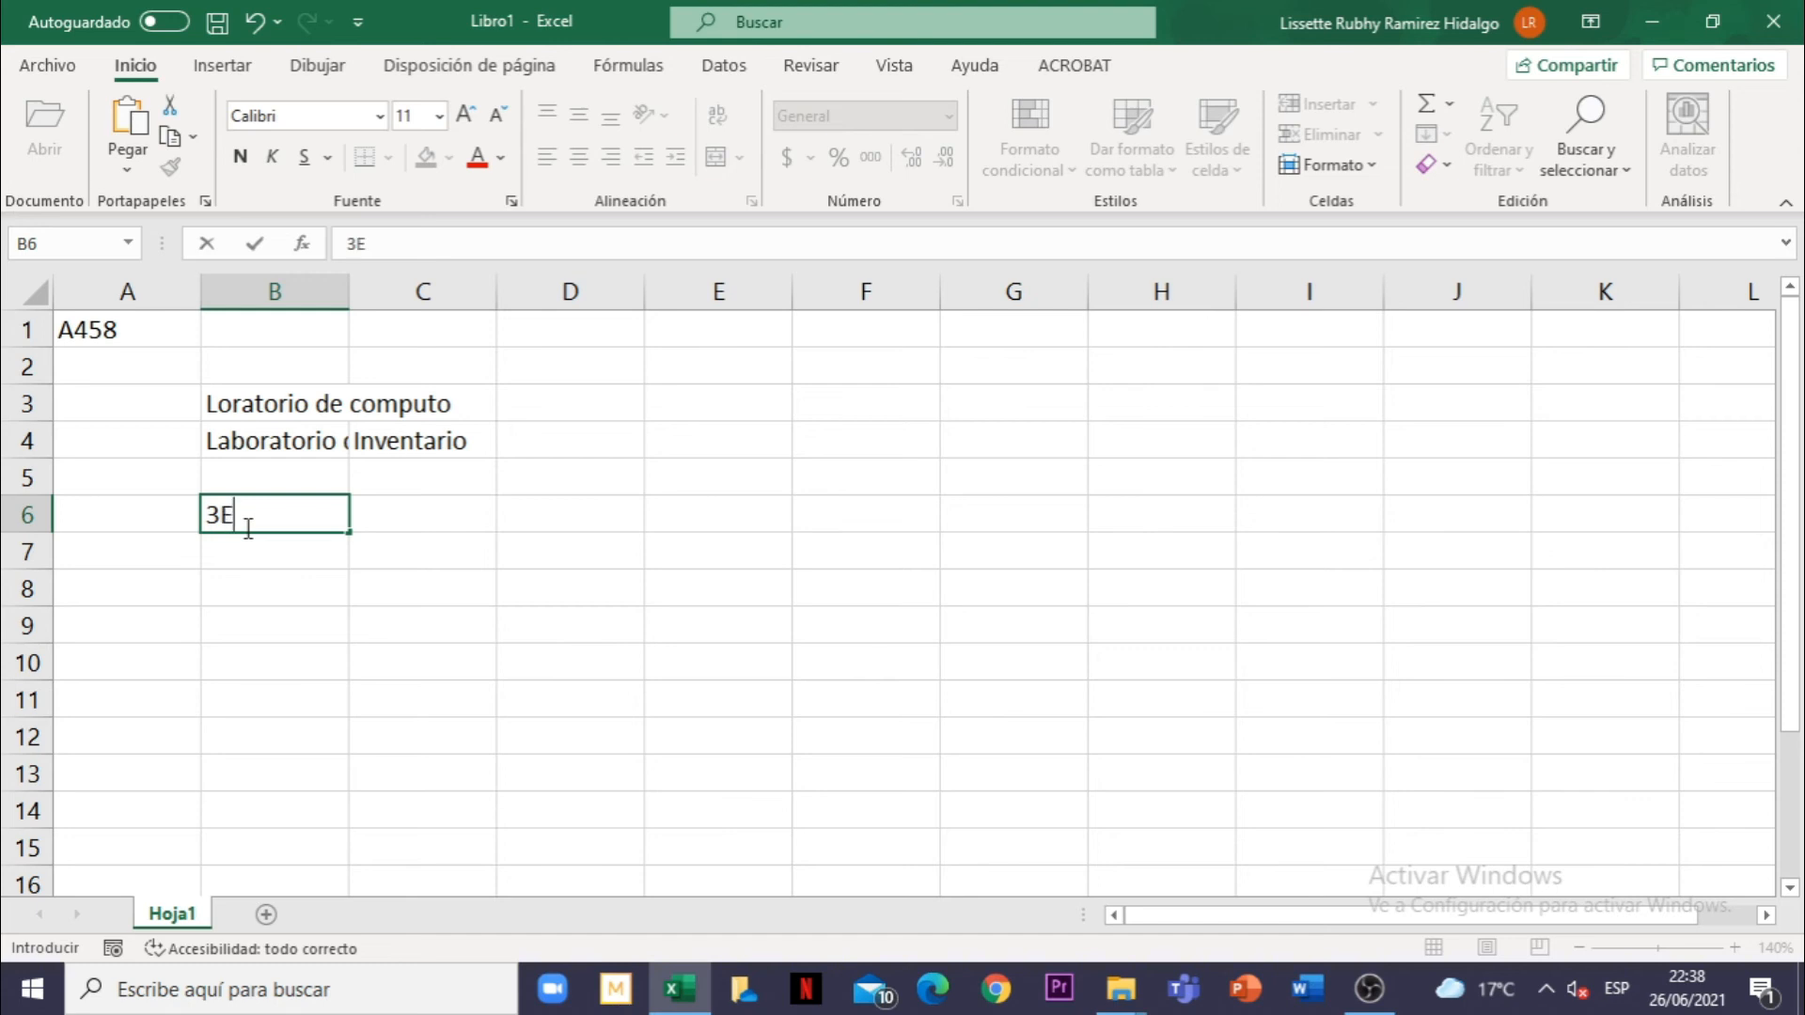
{"action": "type", "text": "5"}
{"action": "key", "text": "Return"}
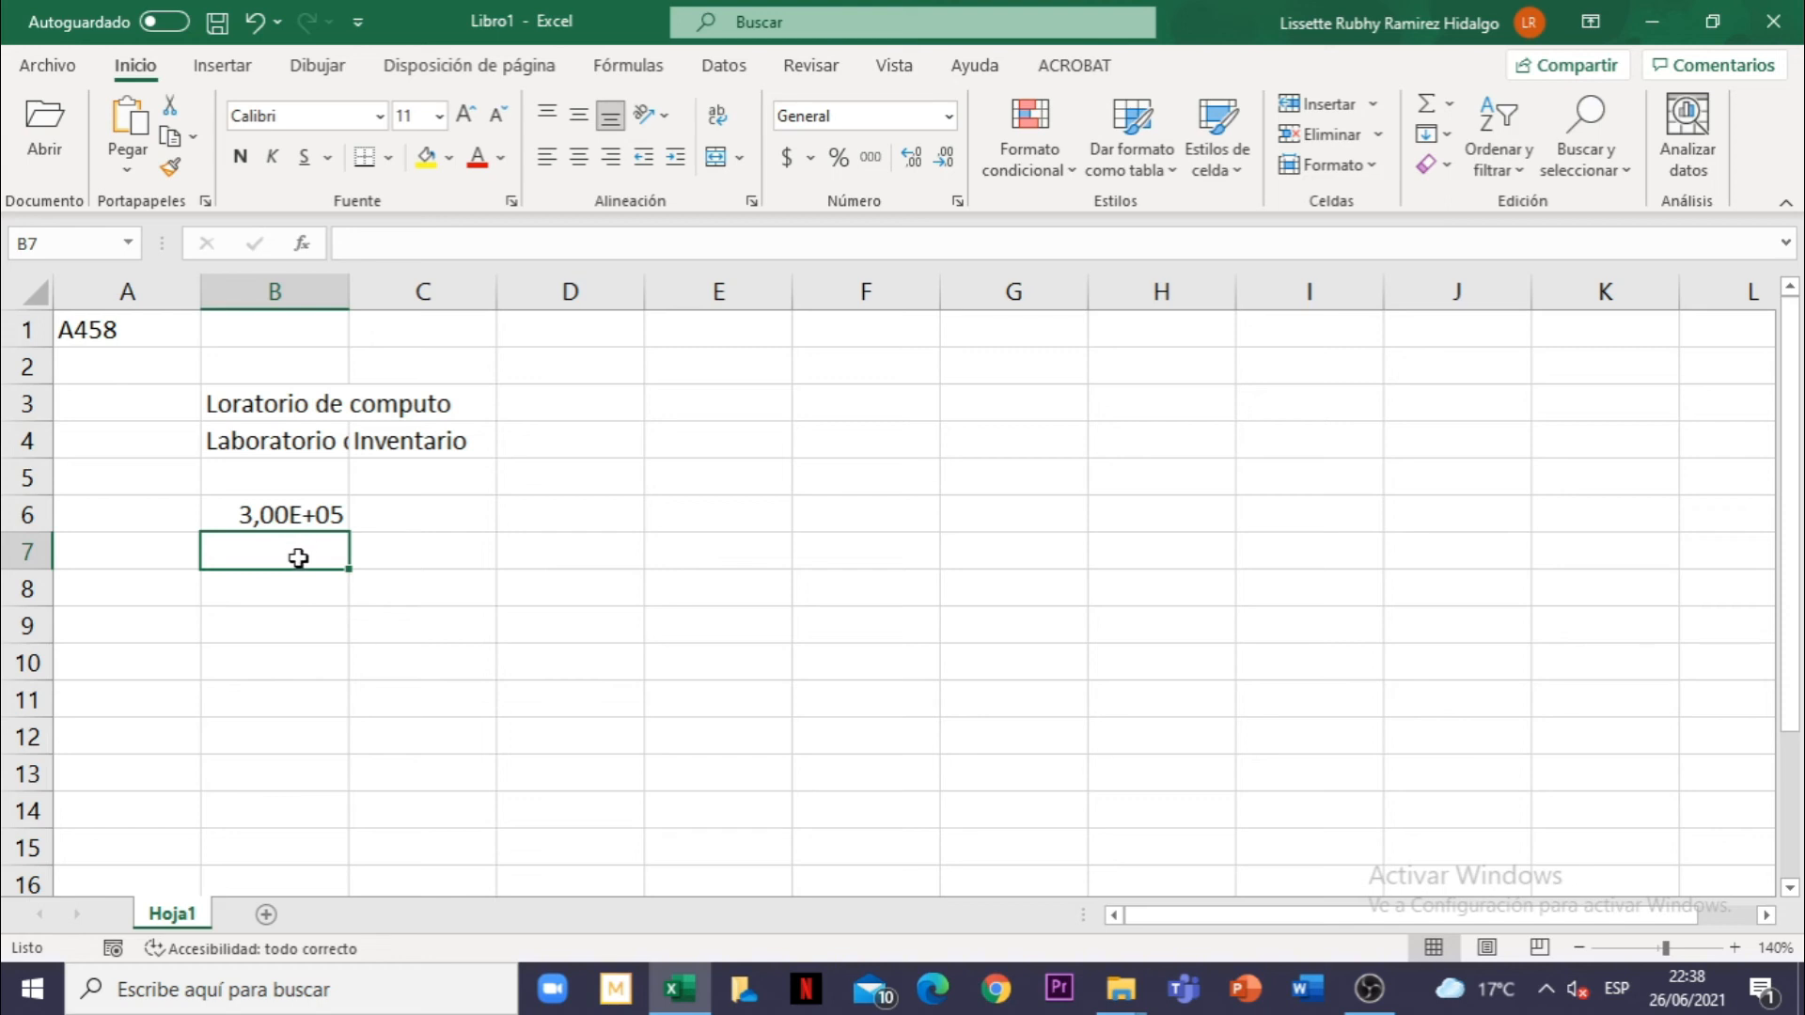
{"action": "type", "text": "+66"}
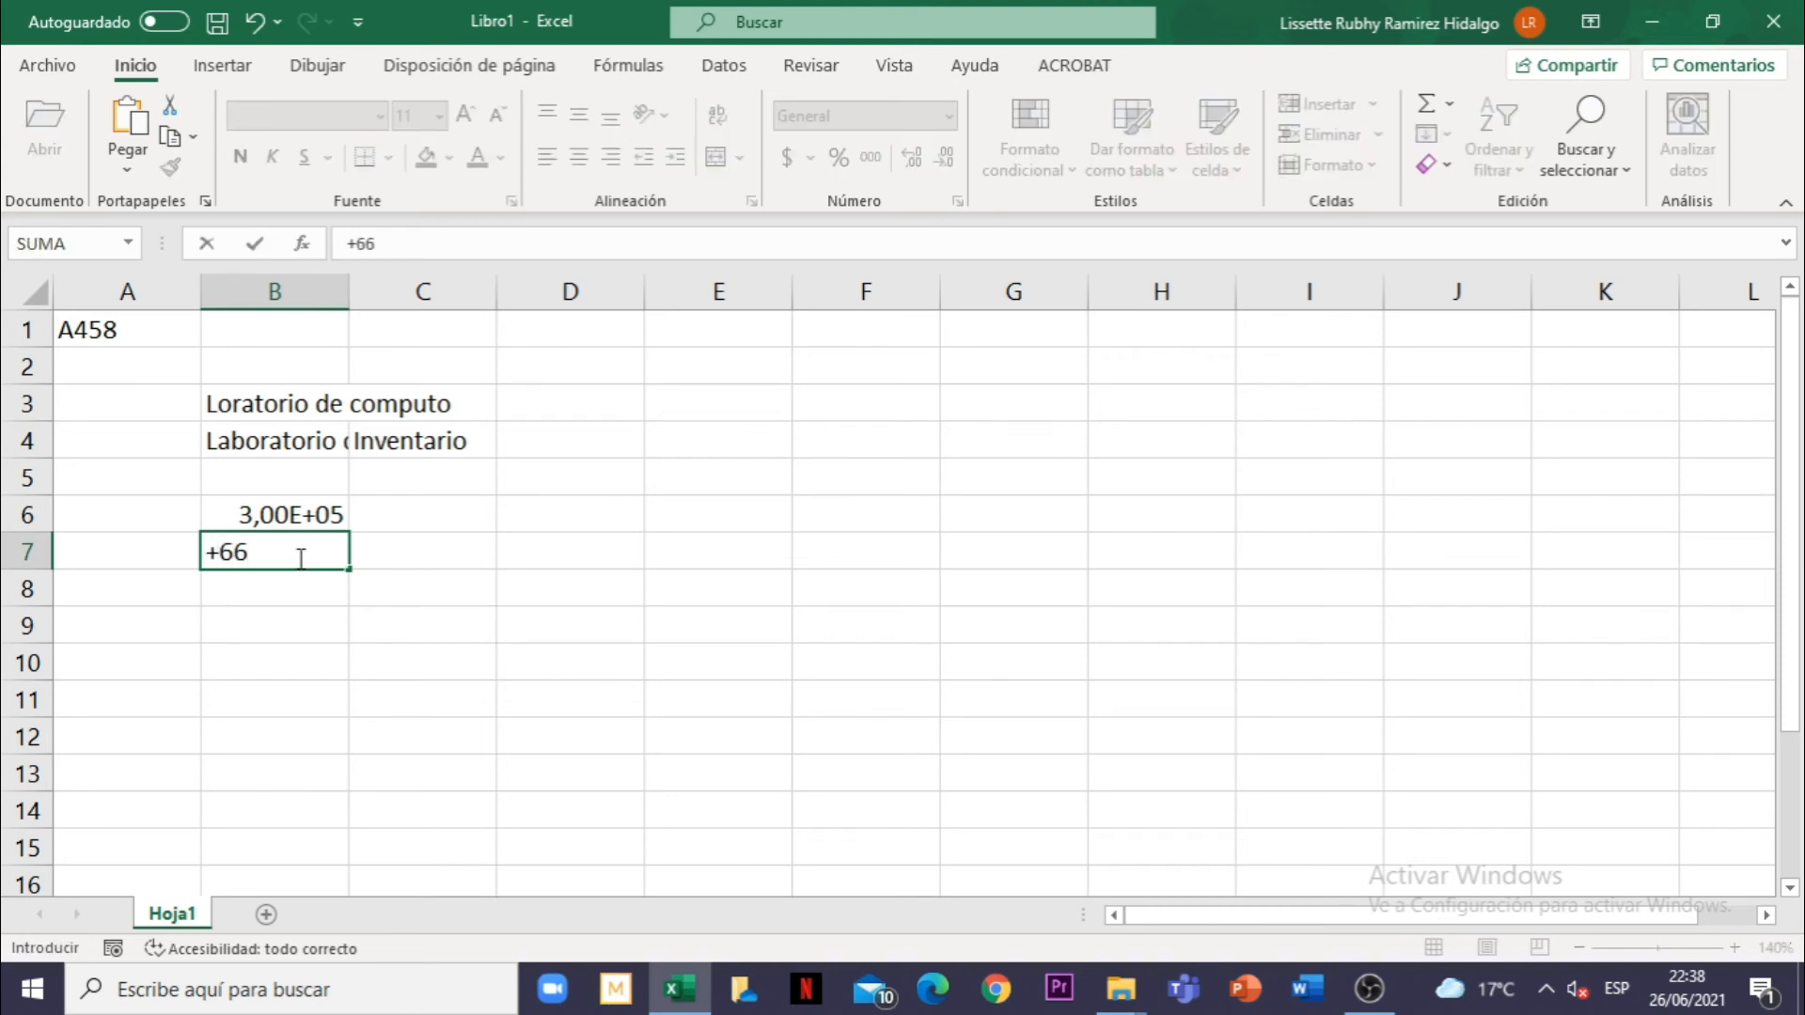
{"action": "key", "text": "Return"}
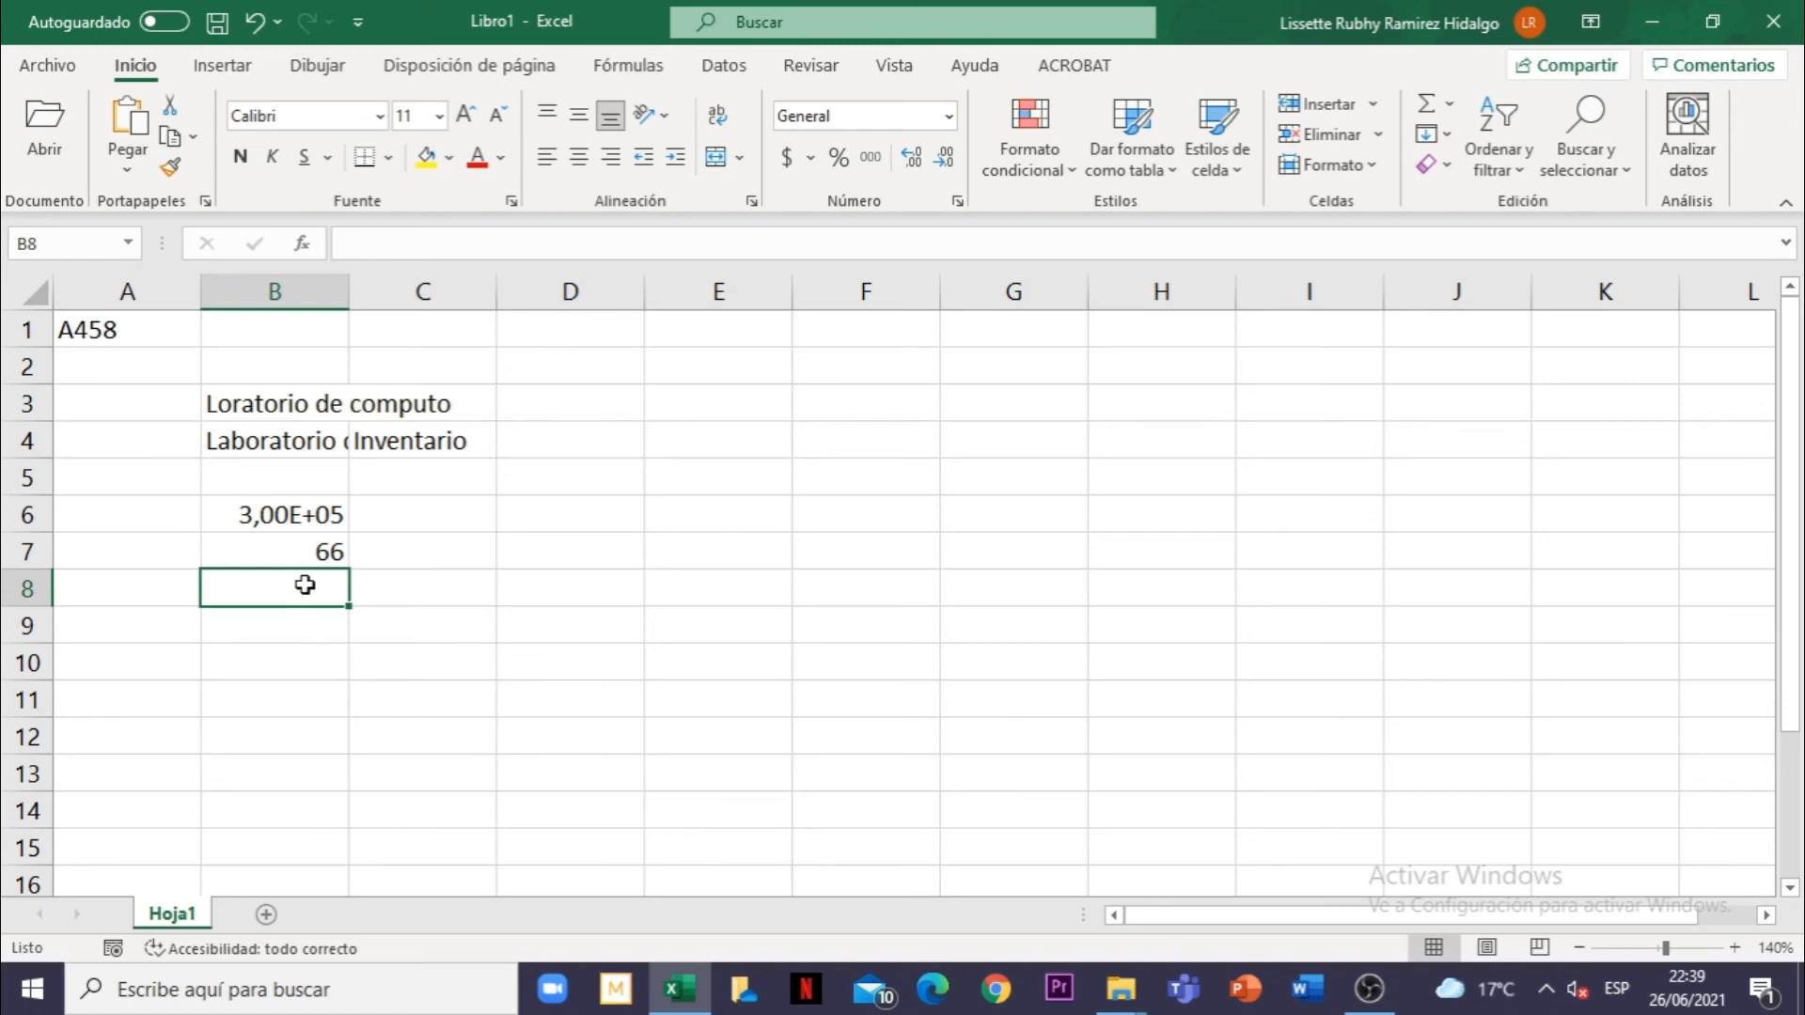
Enter the decimal number 10,5 in cell B8 and the percentage 50% in cell B9
{"action": "key", "text": "End"}
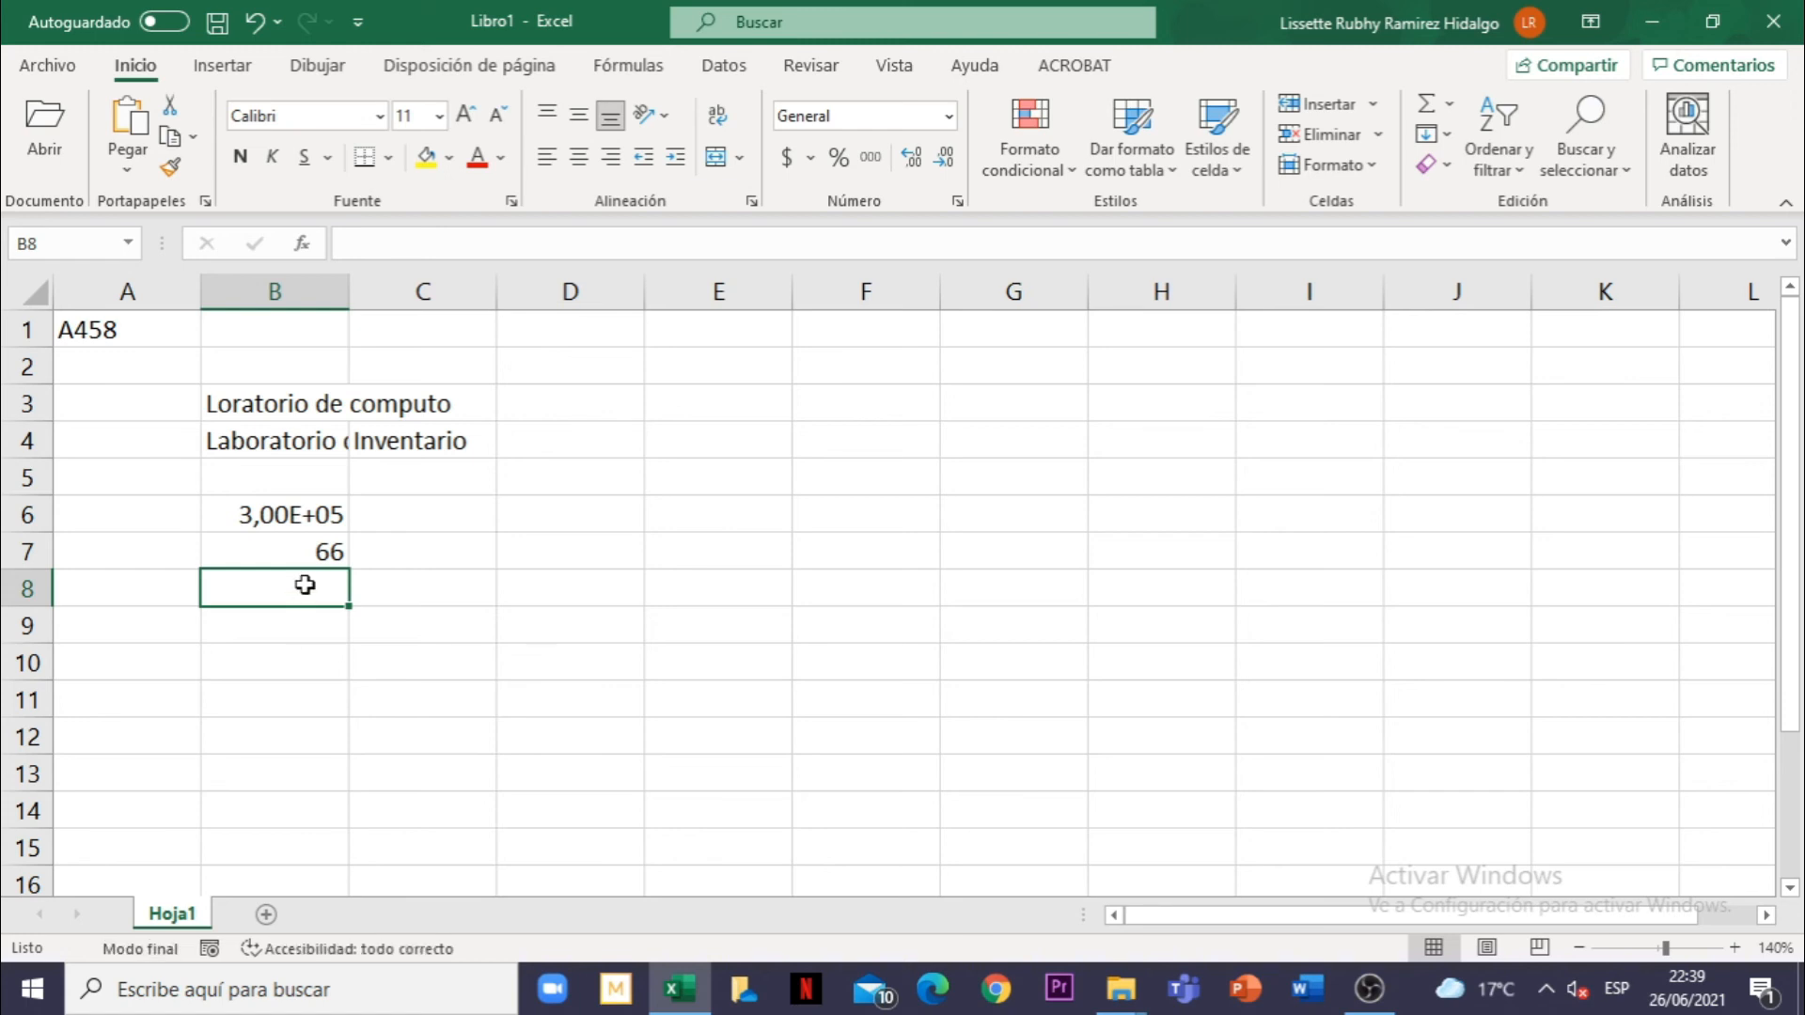
{"action": "type", "text": "1"}
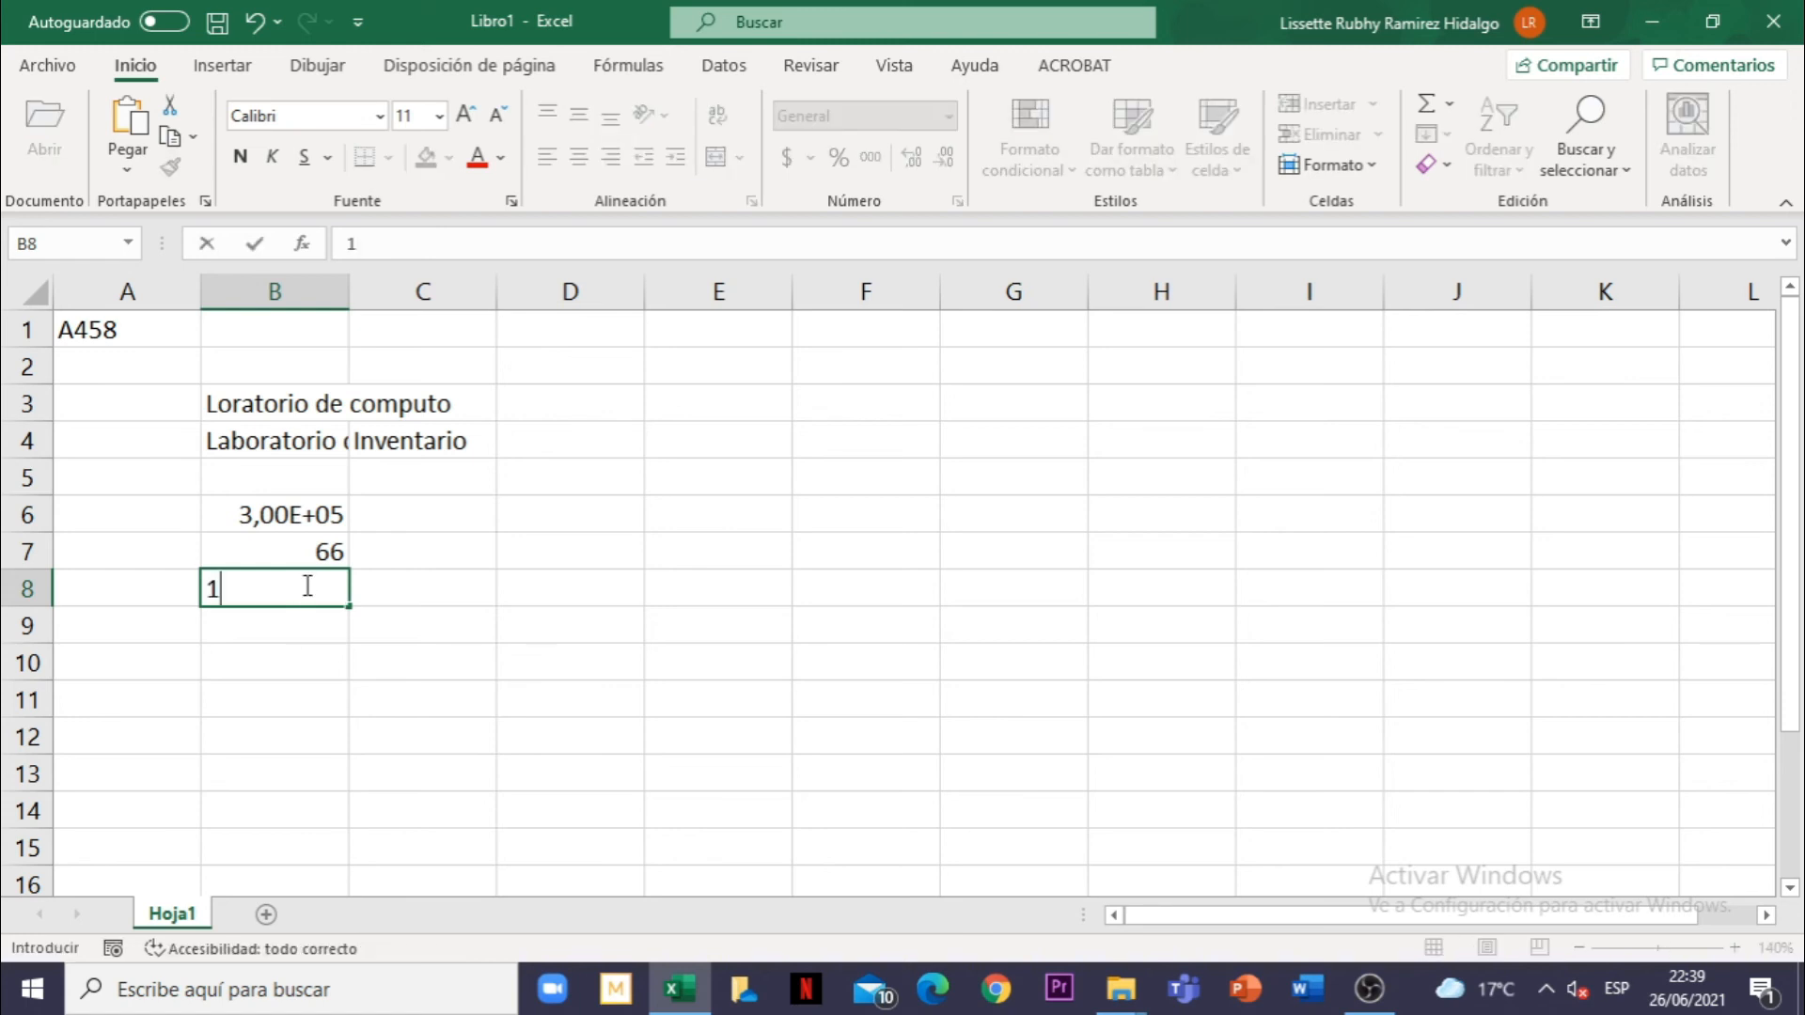
{"action": "type", "text": "0,5"}
{"action": "key", "text": "Return"}
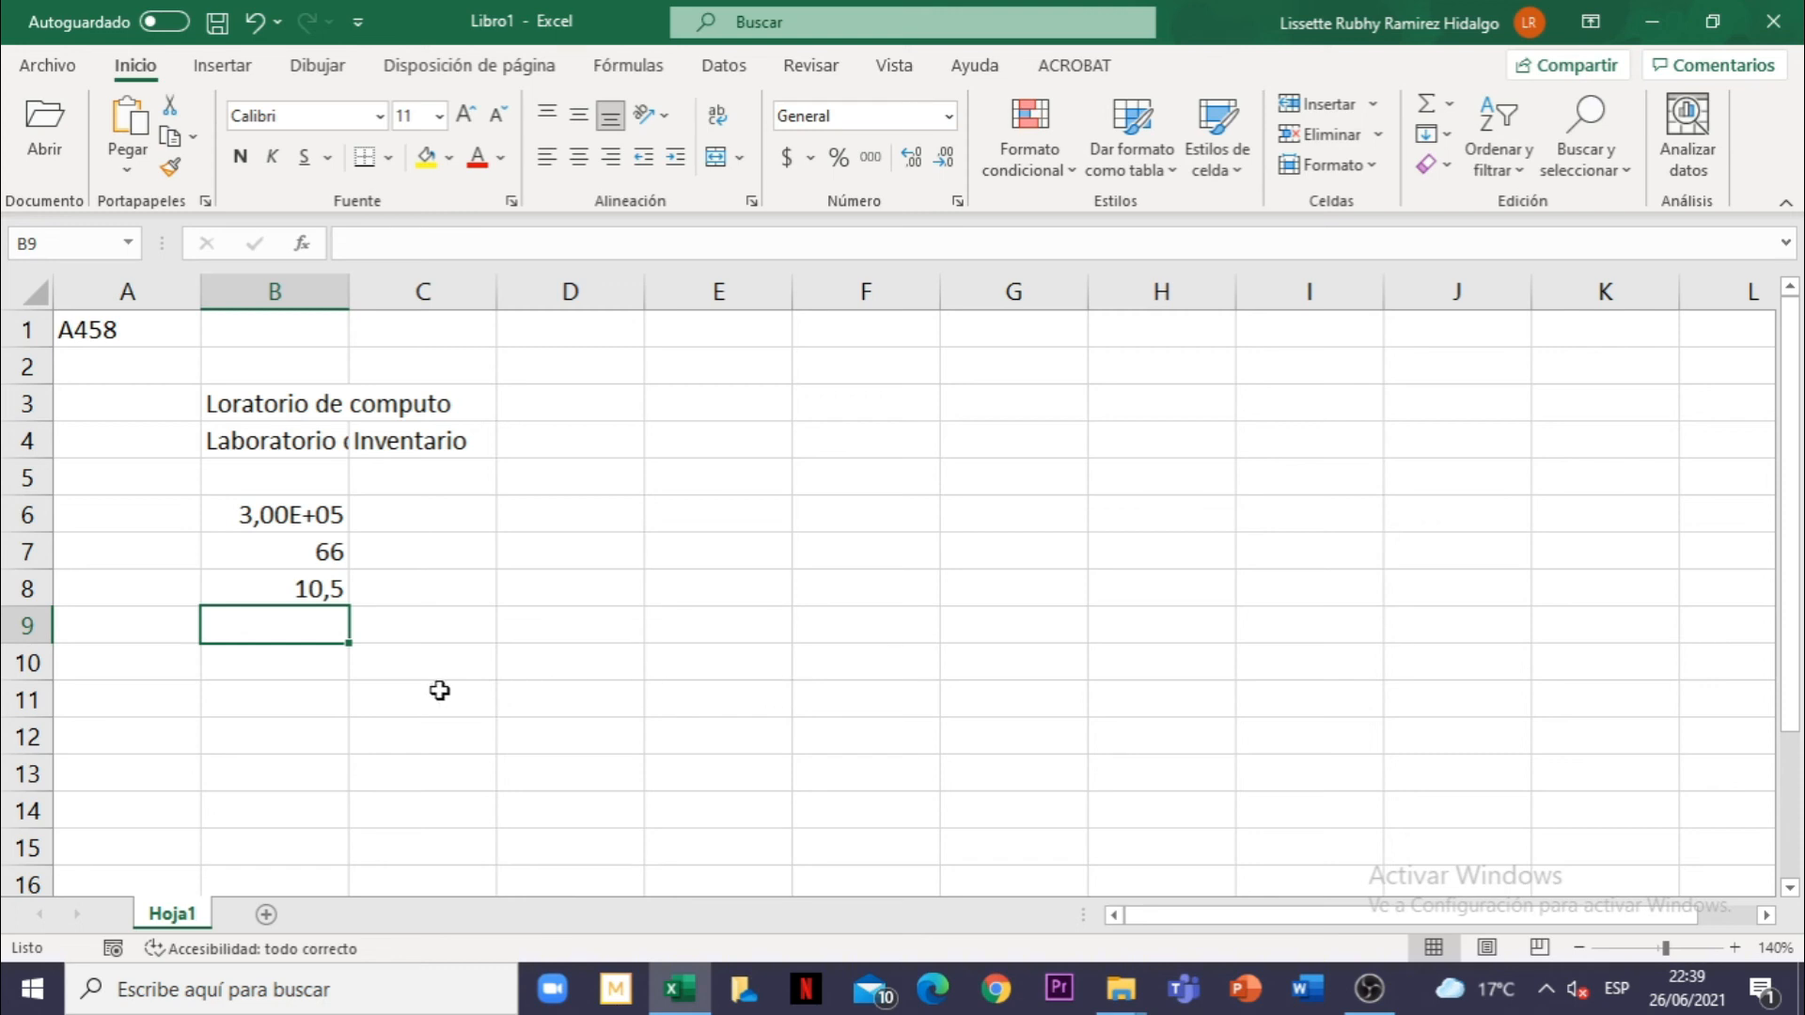
{"action": "type", "text": "50%"}
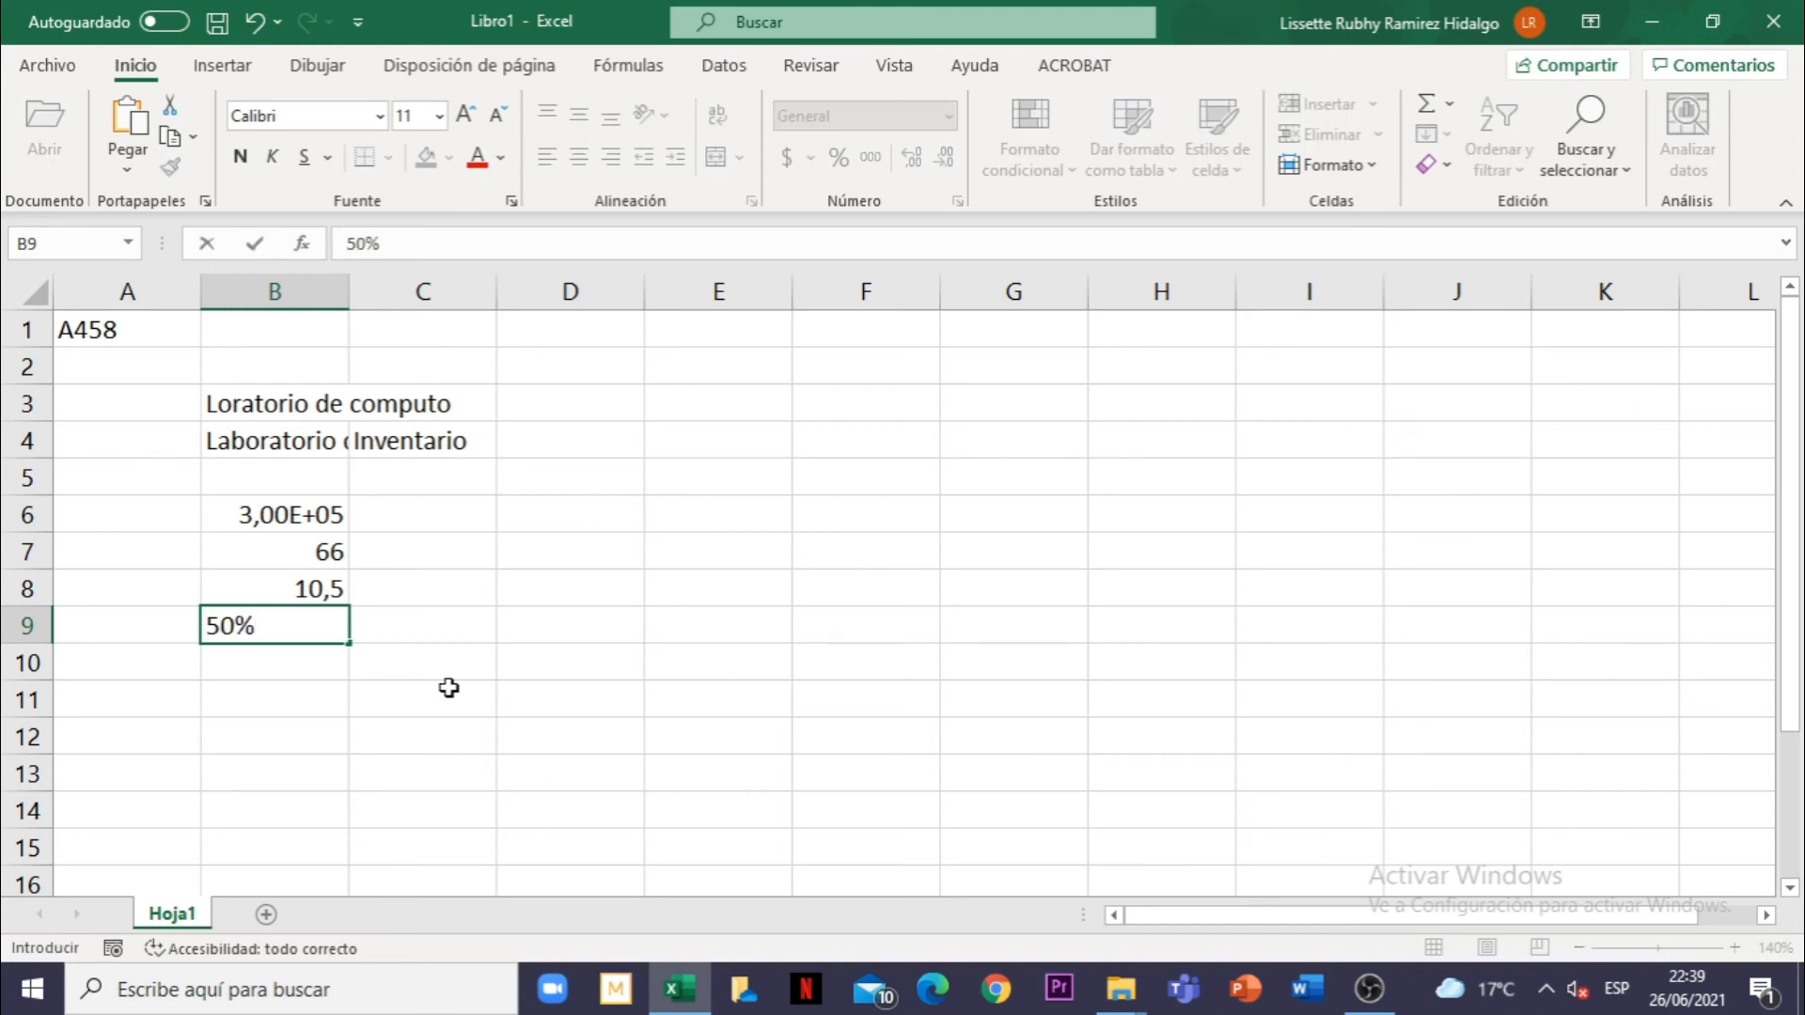
{"action": "key", "text": "Return"}
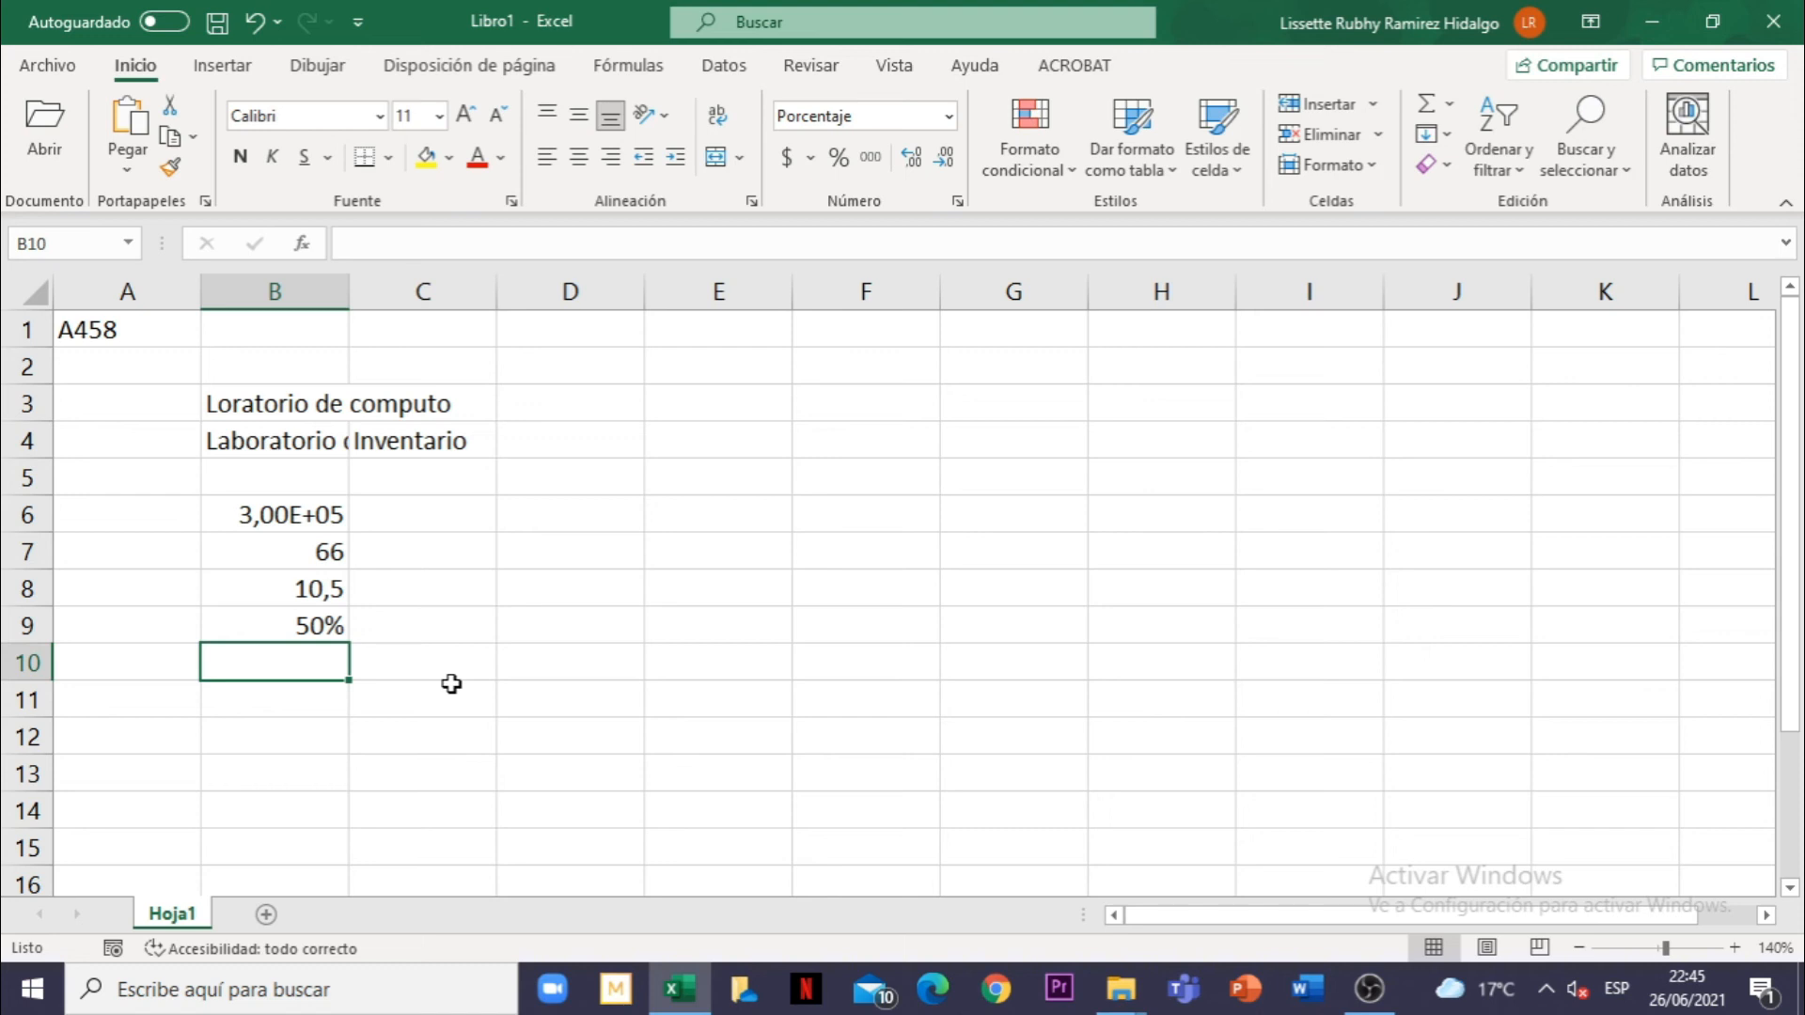
Enter the percentage 1,10% in cell B10 and the negative numbers -12 in B11 and (12) in B12
{"action": "type", "text": "1,10"}
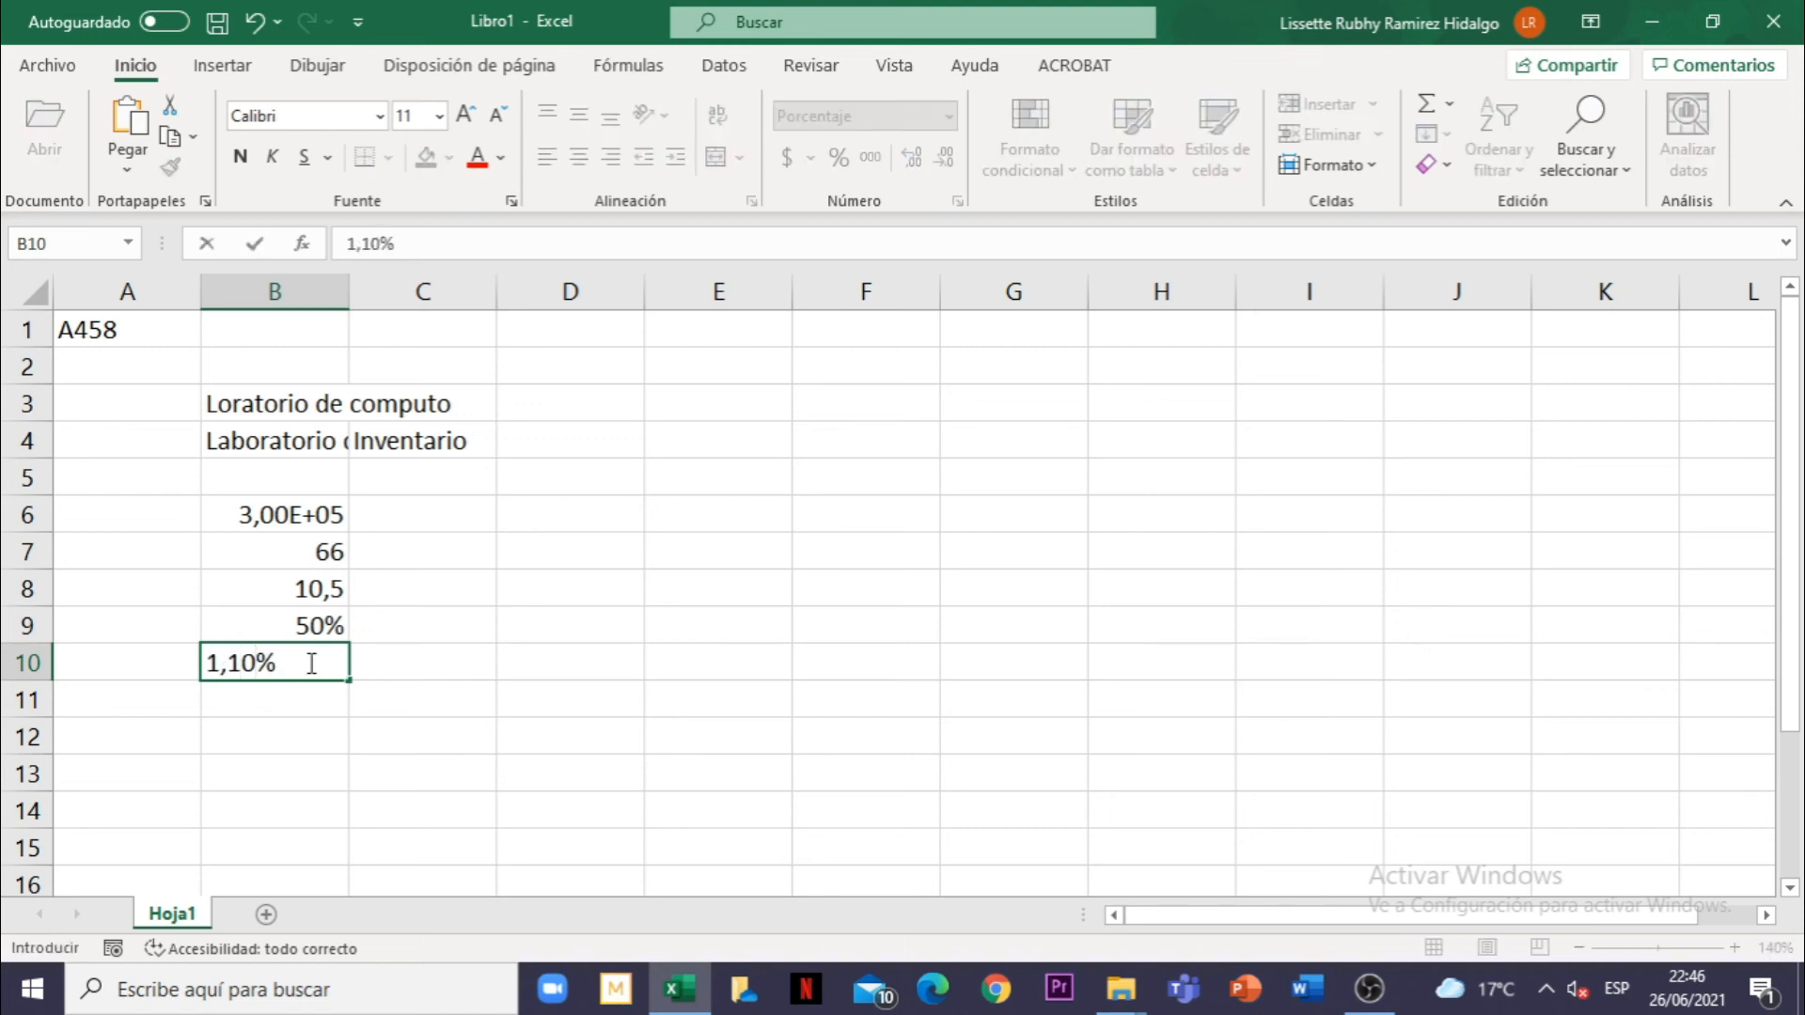
{"action": "key", "text": "Return"}
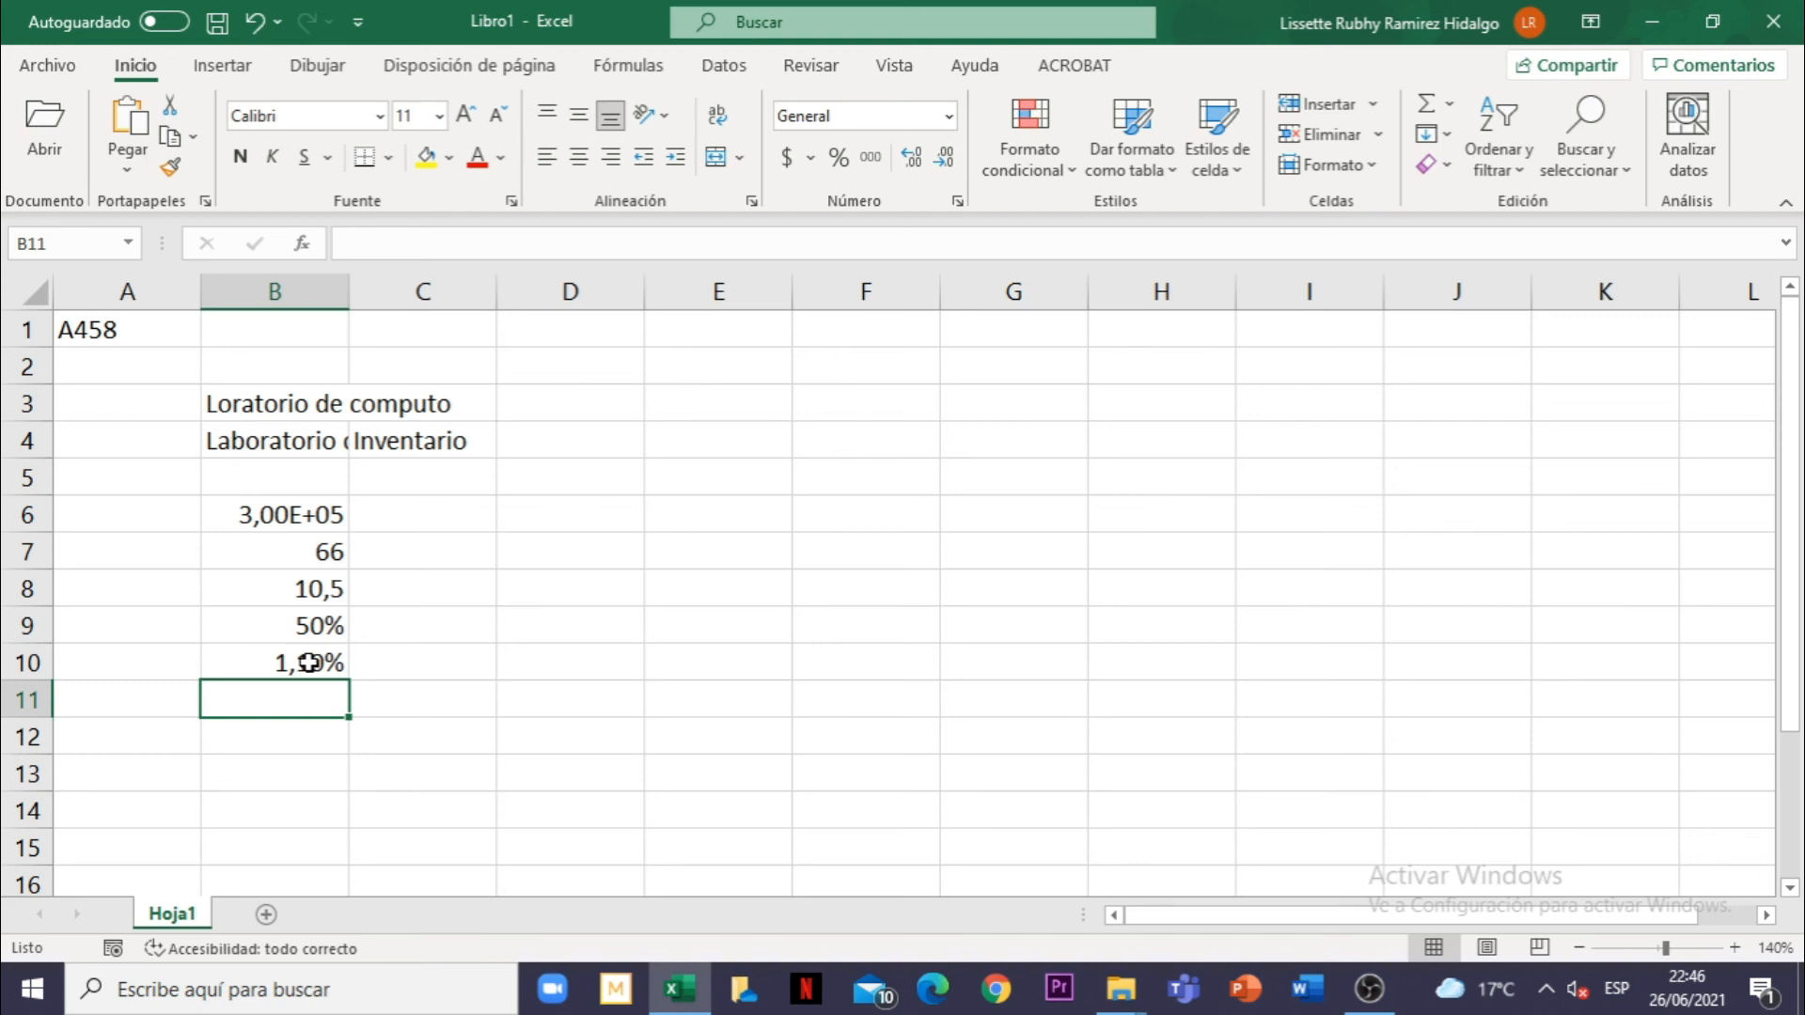
{"action": "type", "text": "-12"}
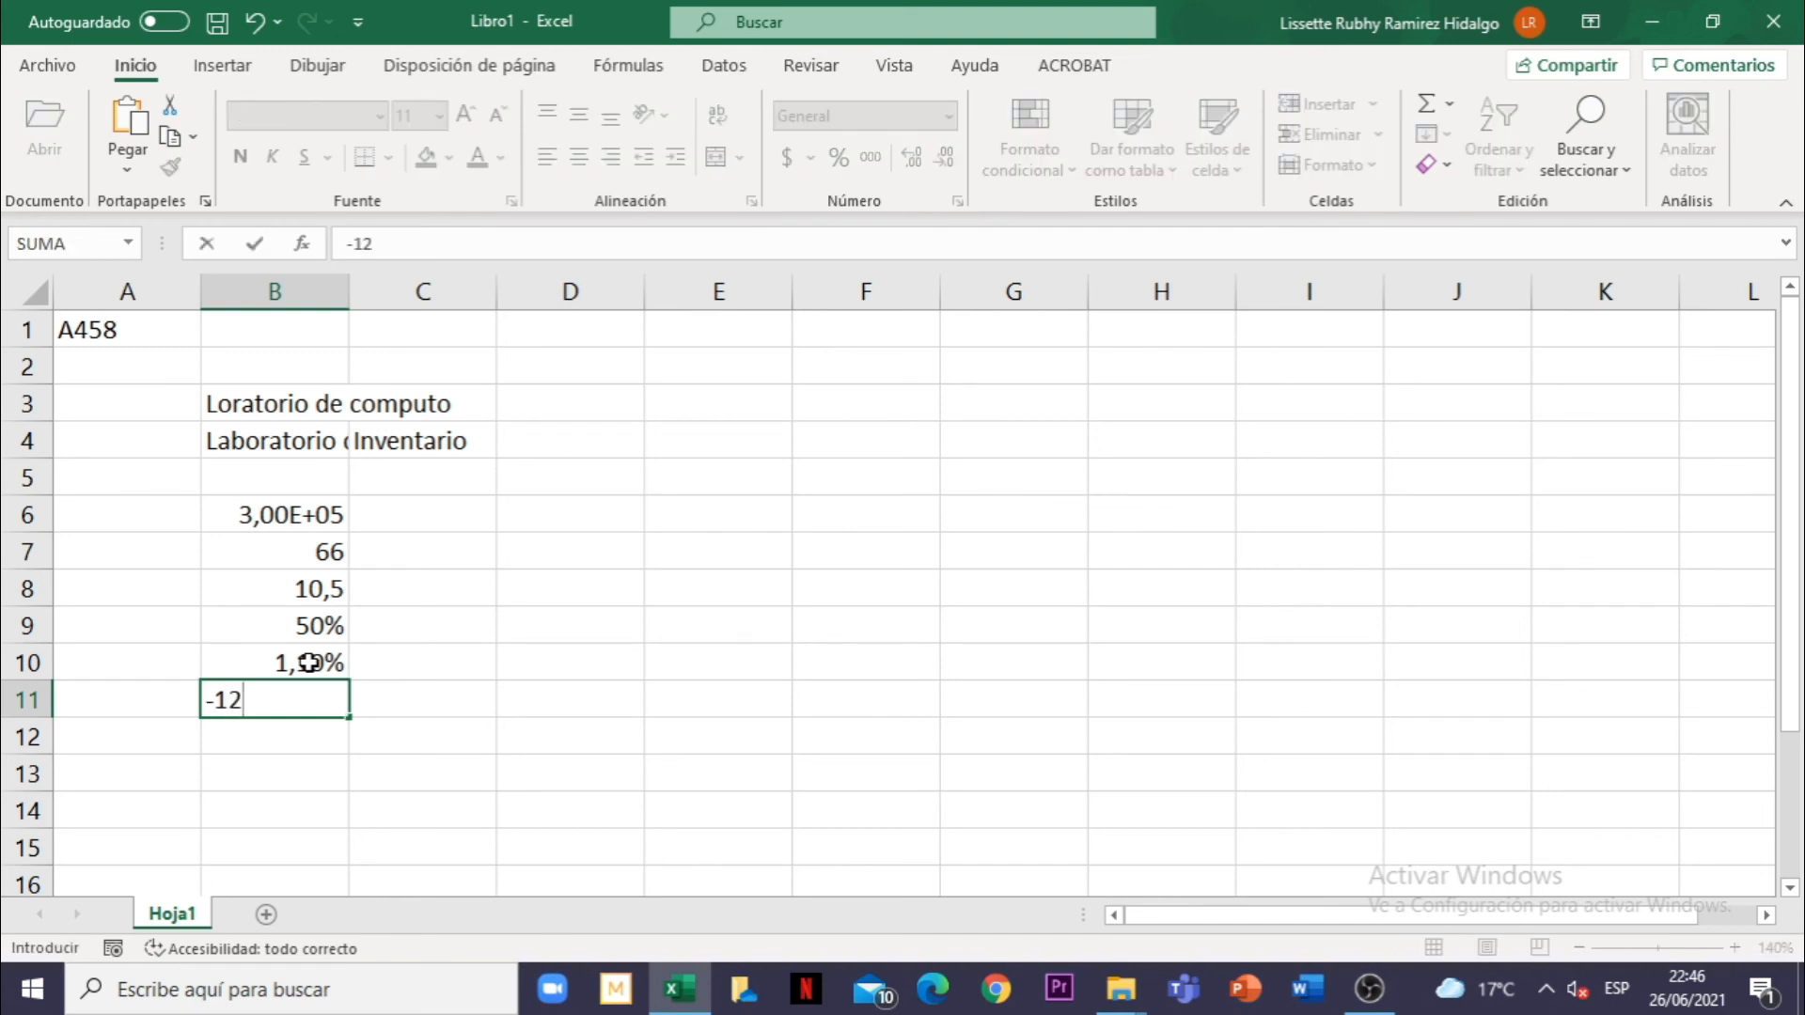
{"action": "key", "text": "Return"}
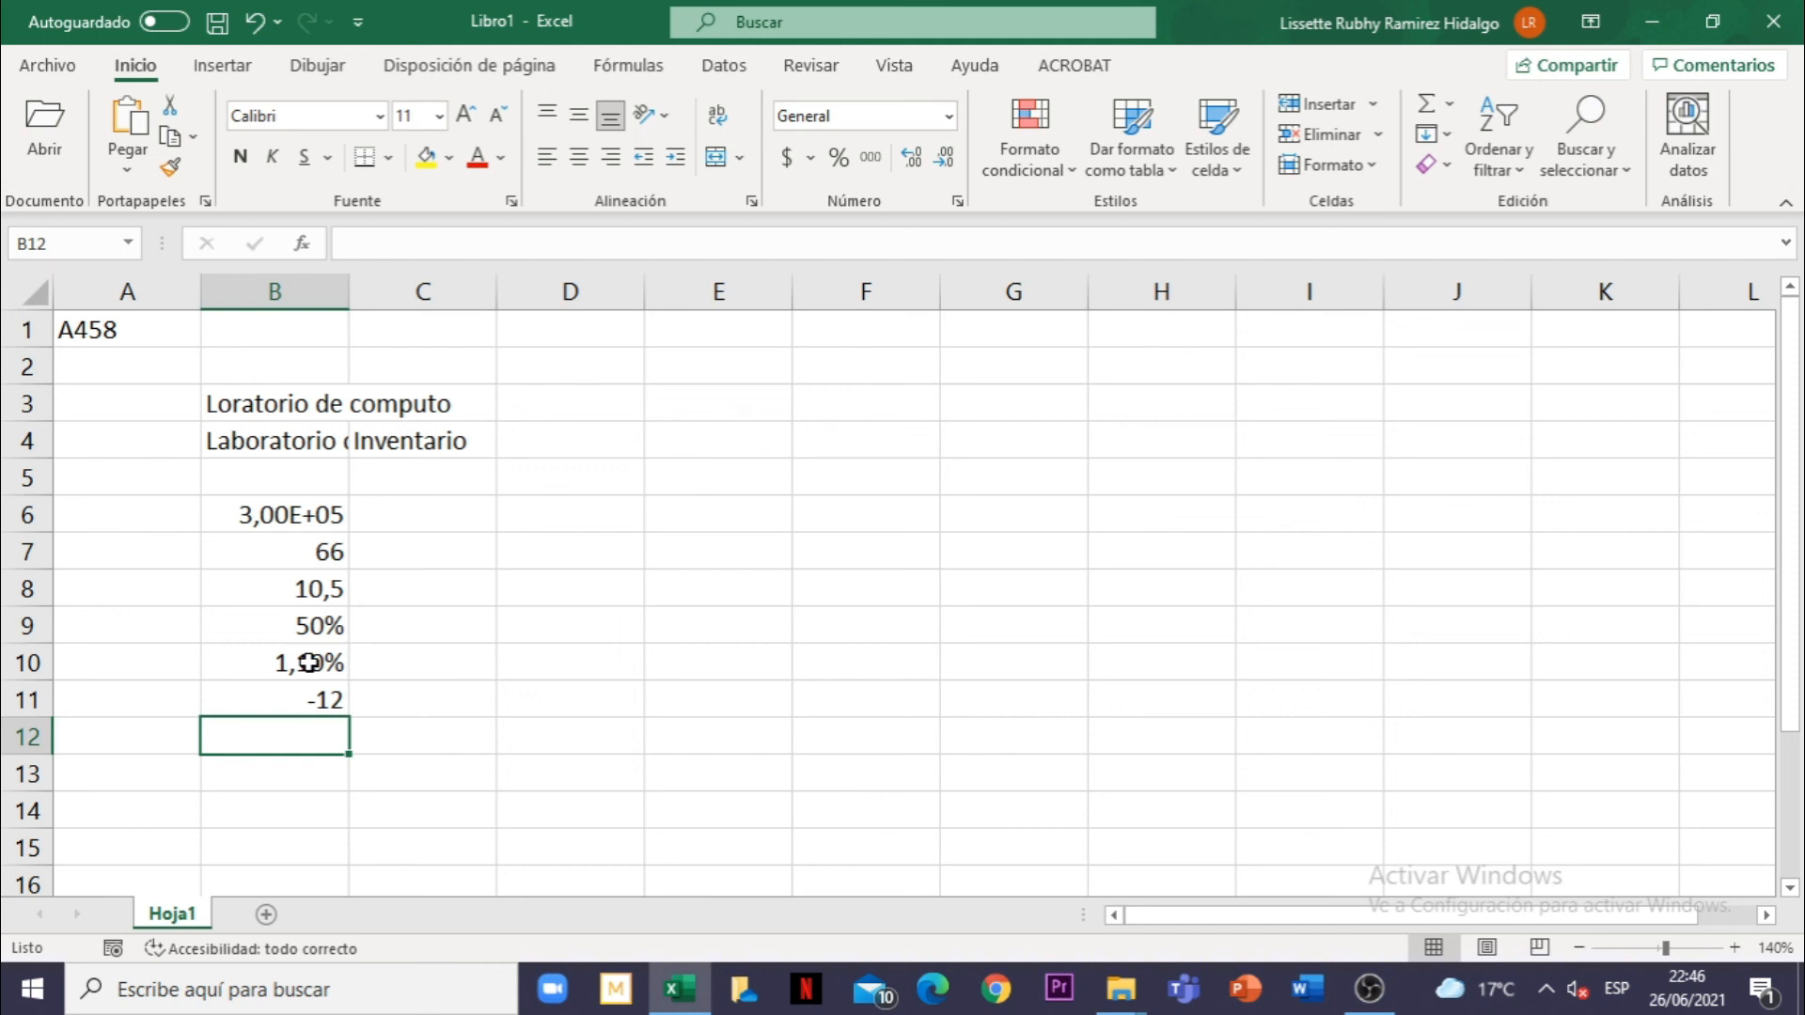
{"action": "type", "text": "(12)"}
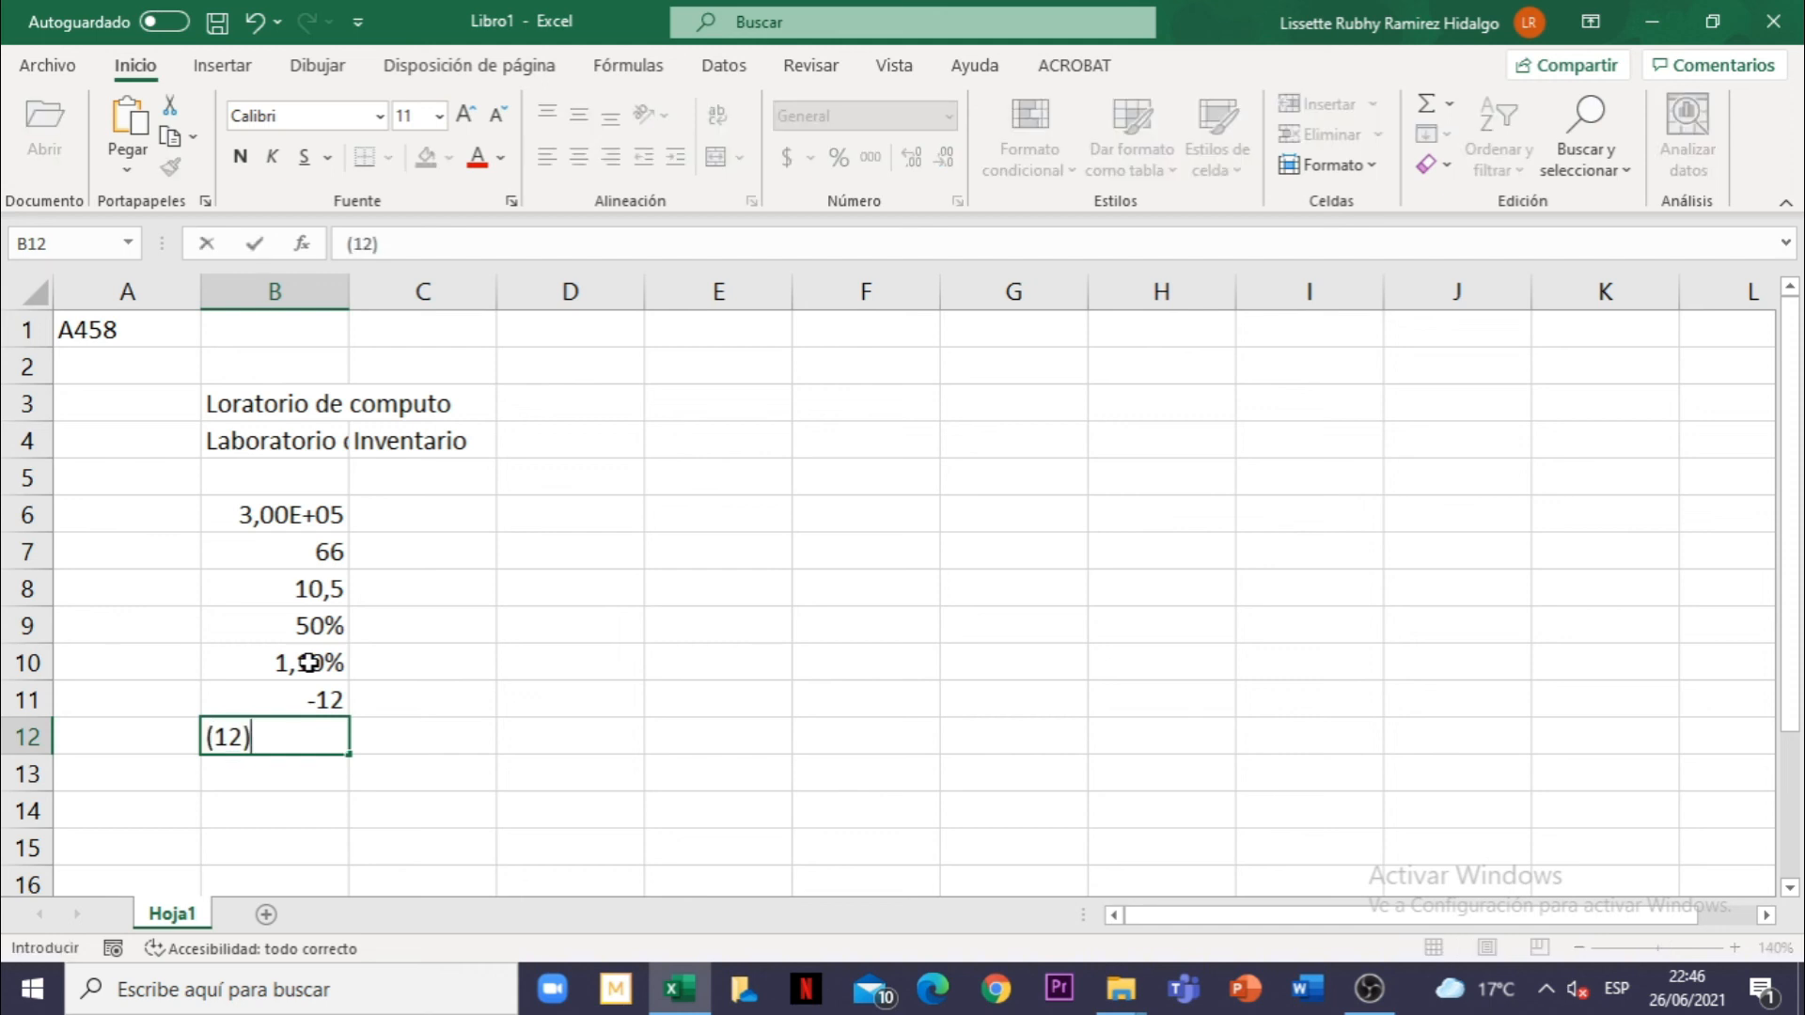
{"action": "key", "text": "Return"}
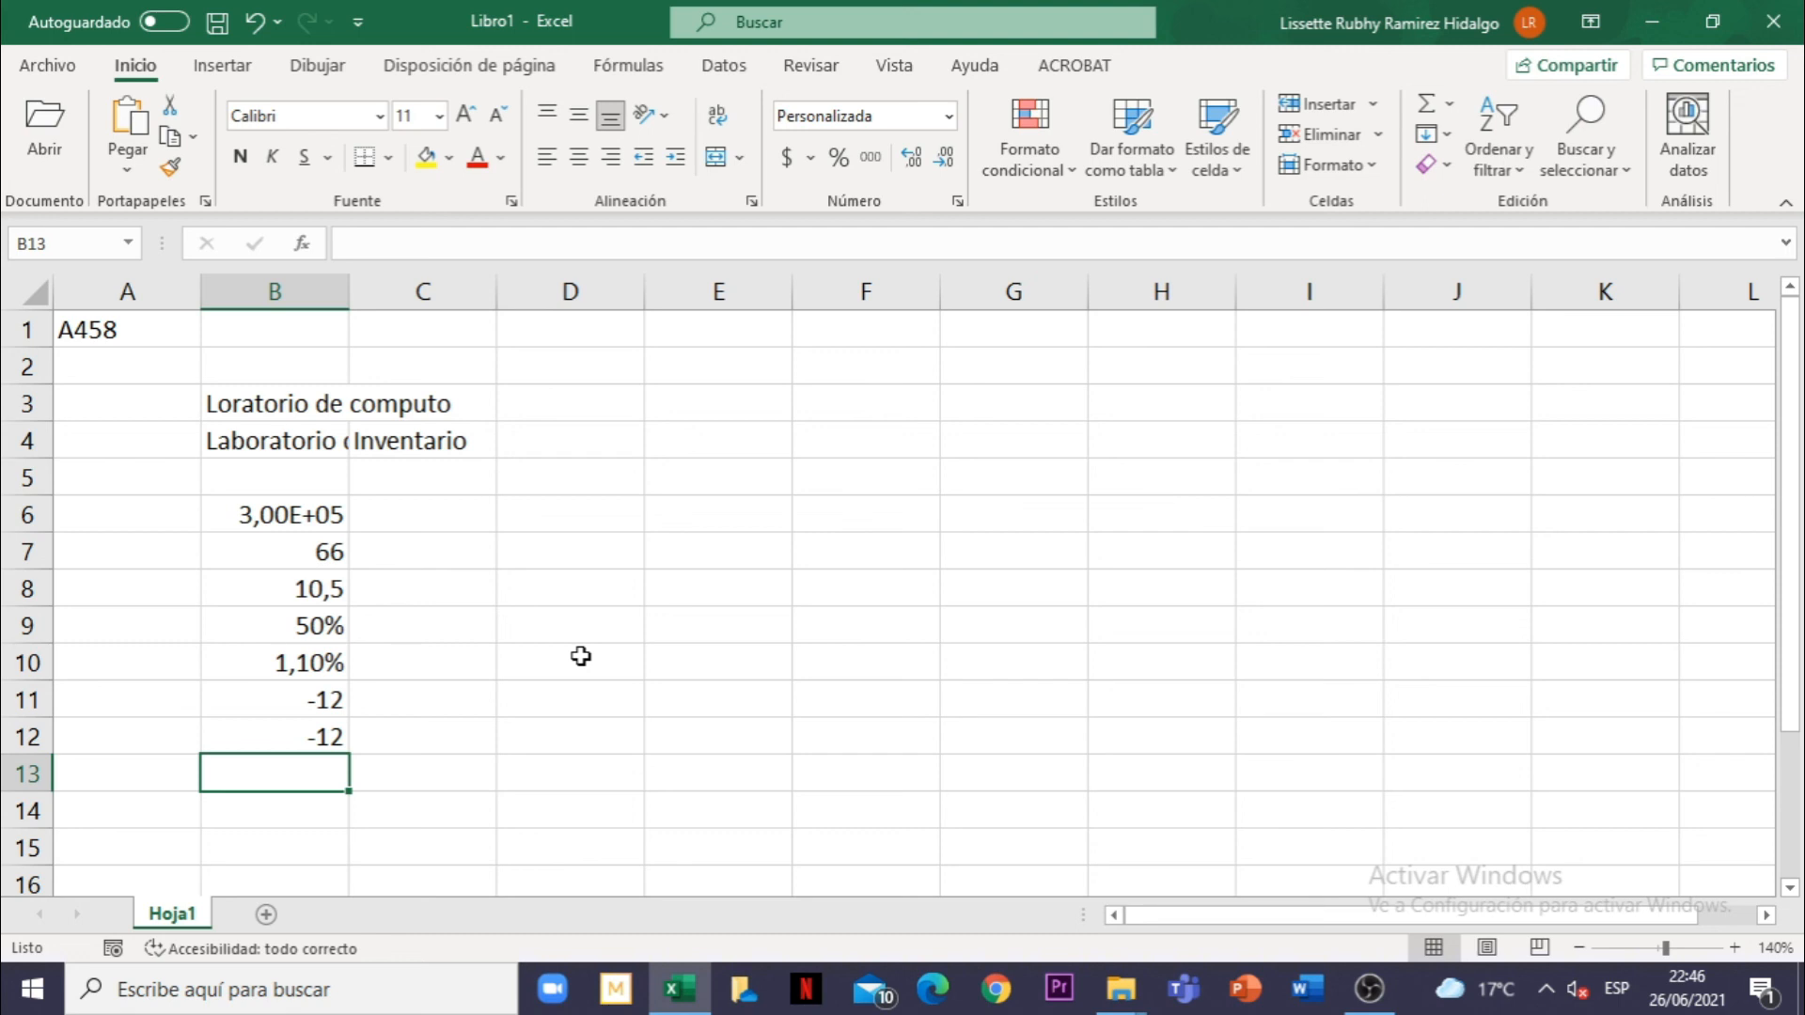
Enter the fraction 0 1/4 in cell B13 and the mixed number 3 3/5 in cell B14
{"action": "type", "text": "0"}
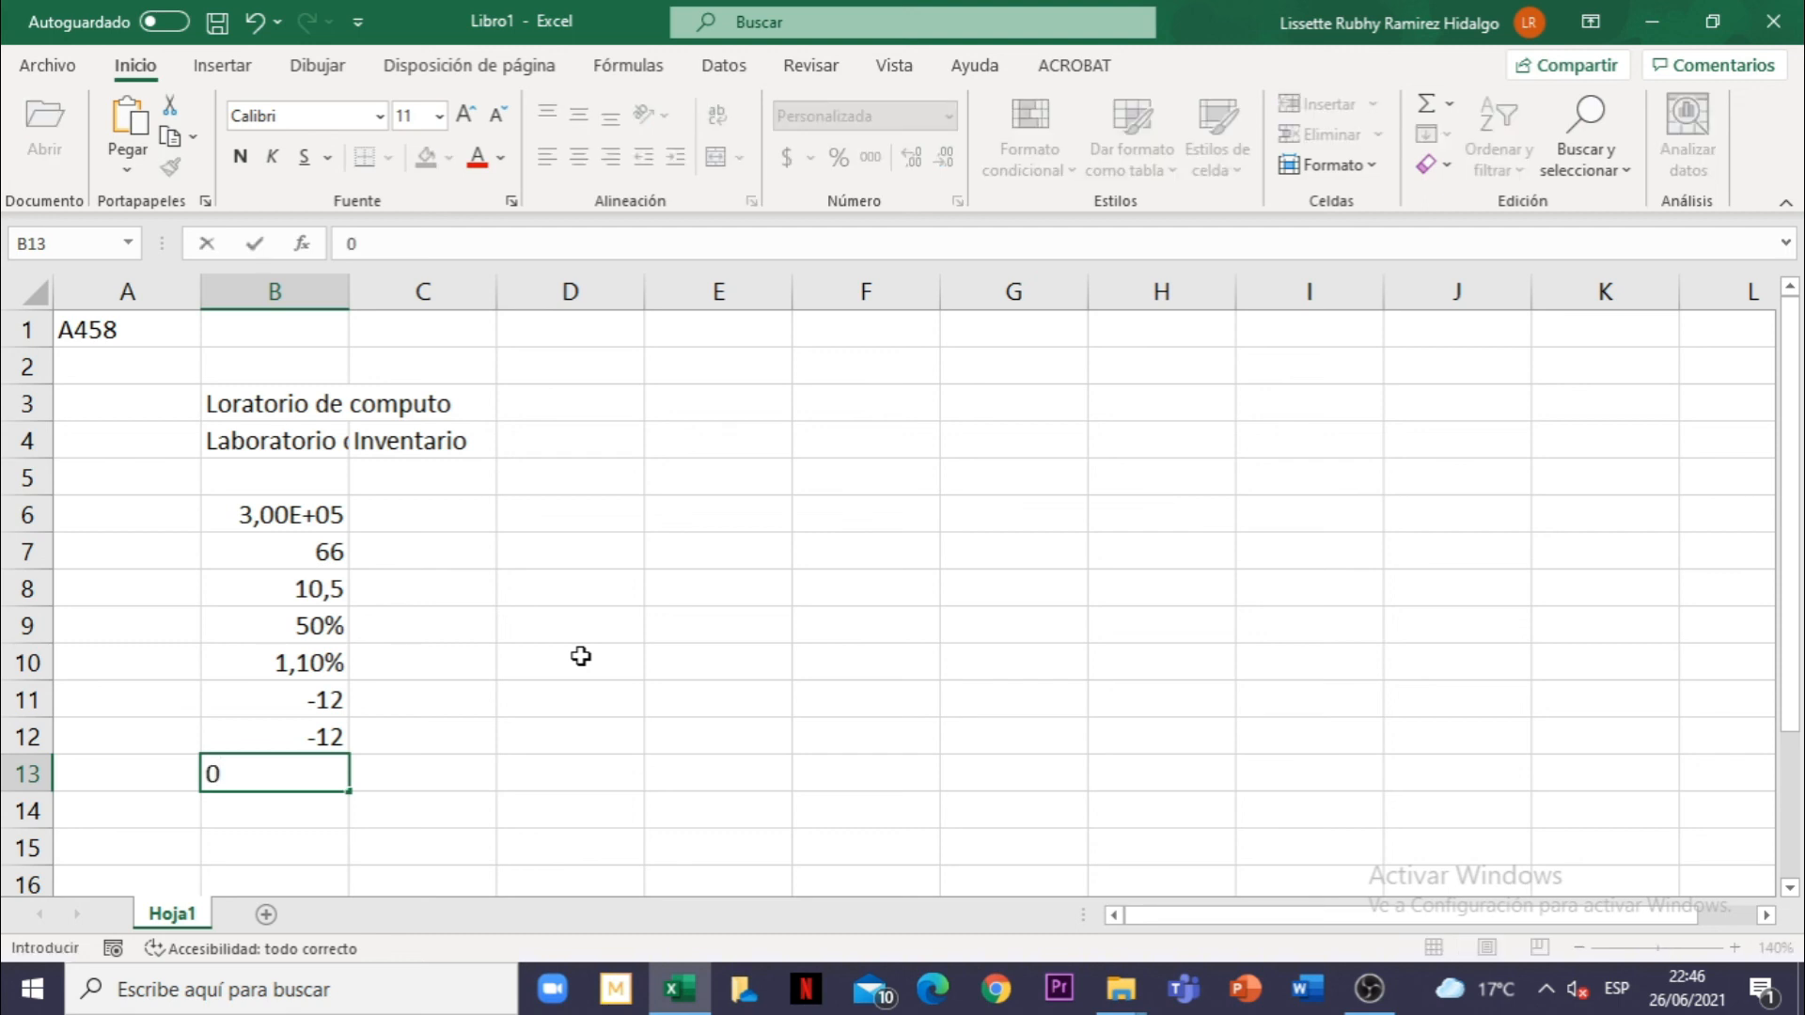
{"action": "type", "text": " 1/4"}
{"action": "key", "text": "Return"}
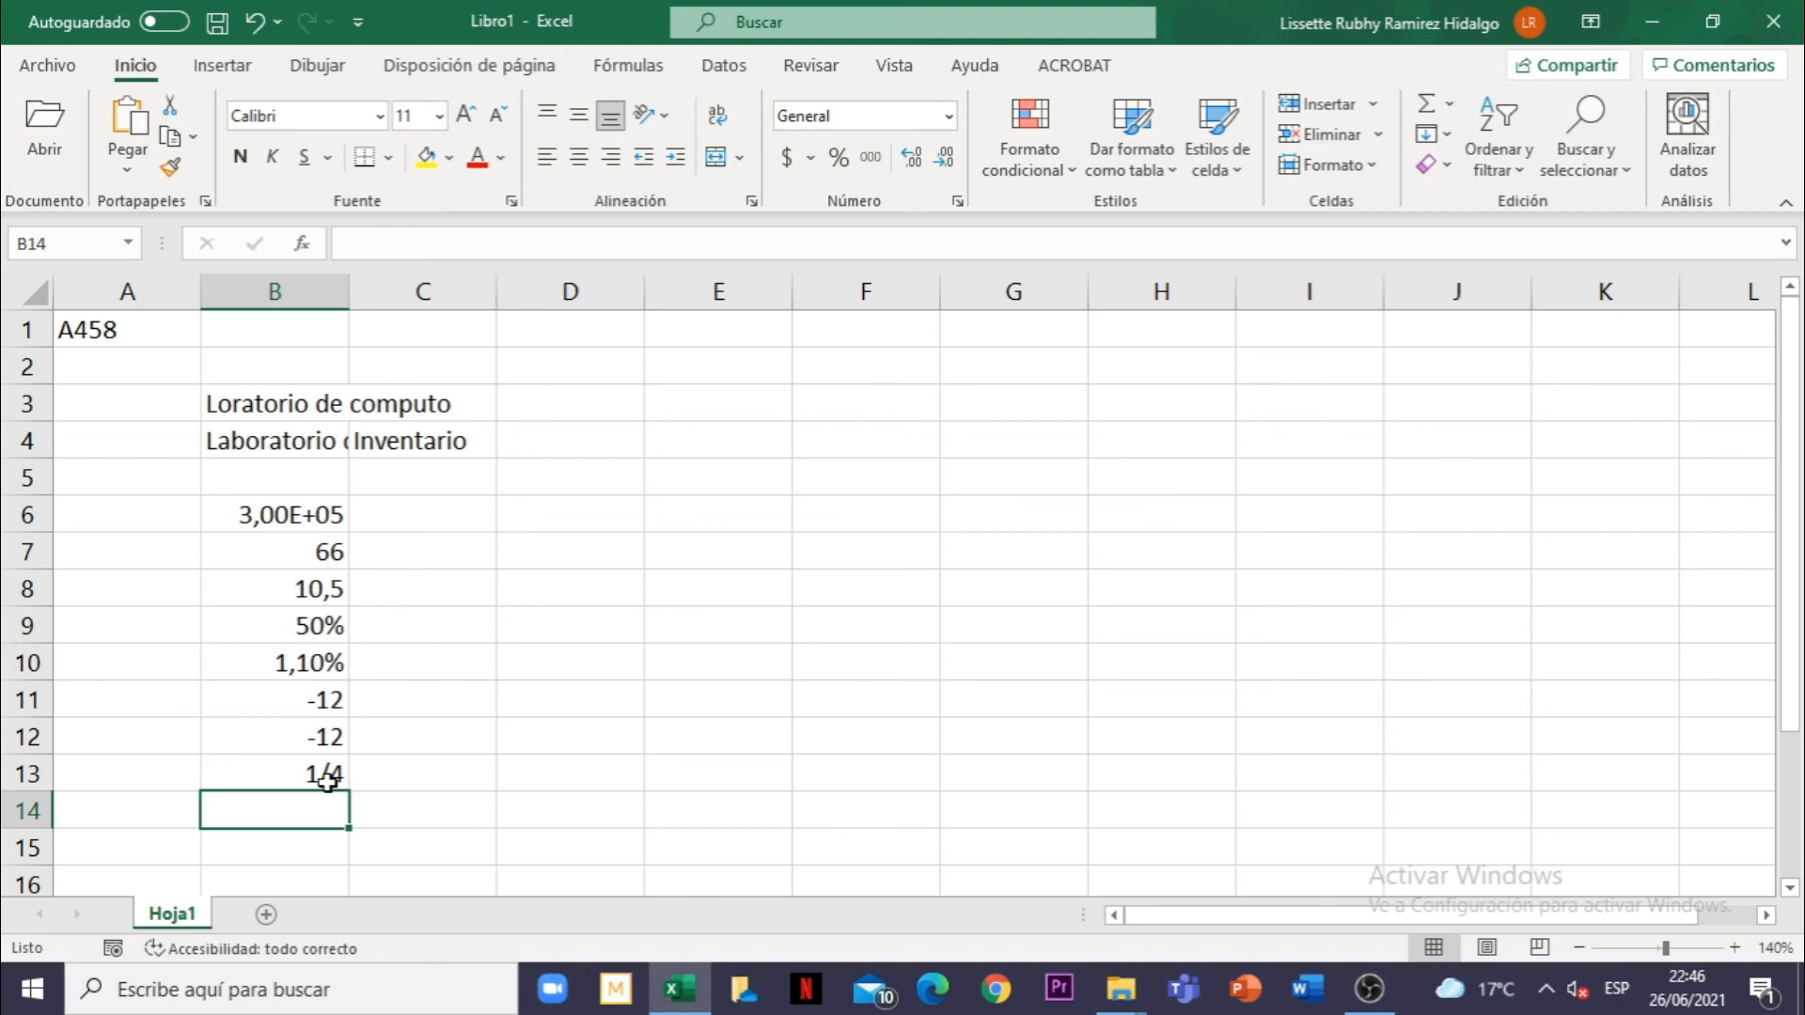
{"action": "type", "text": "3 3"}
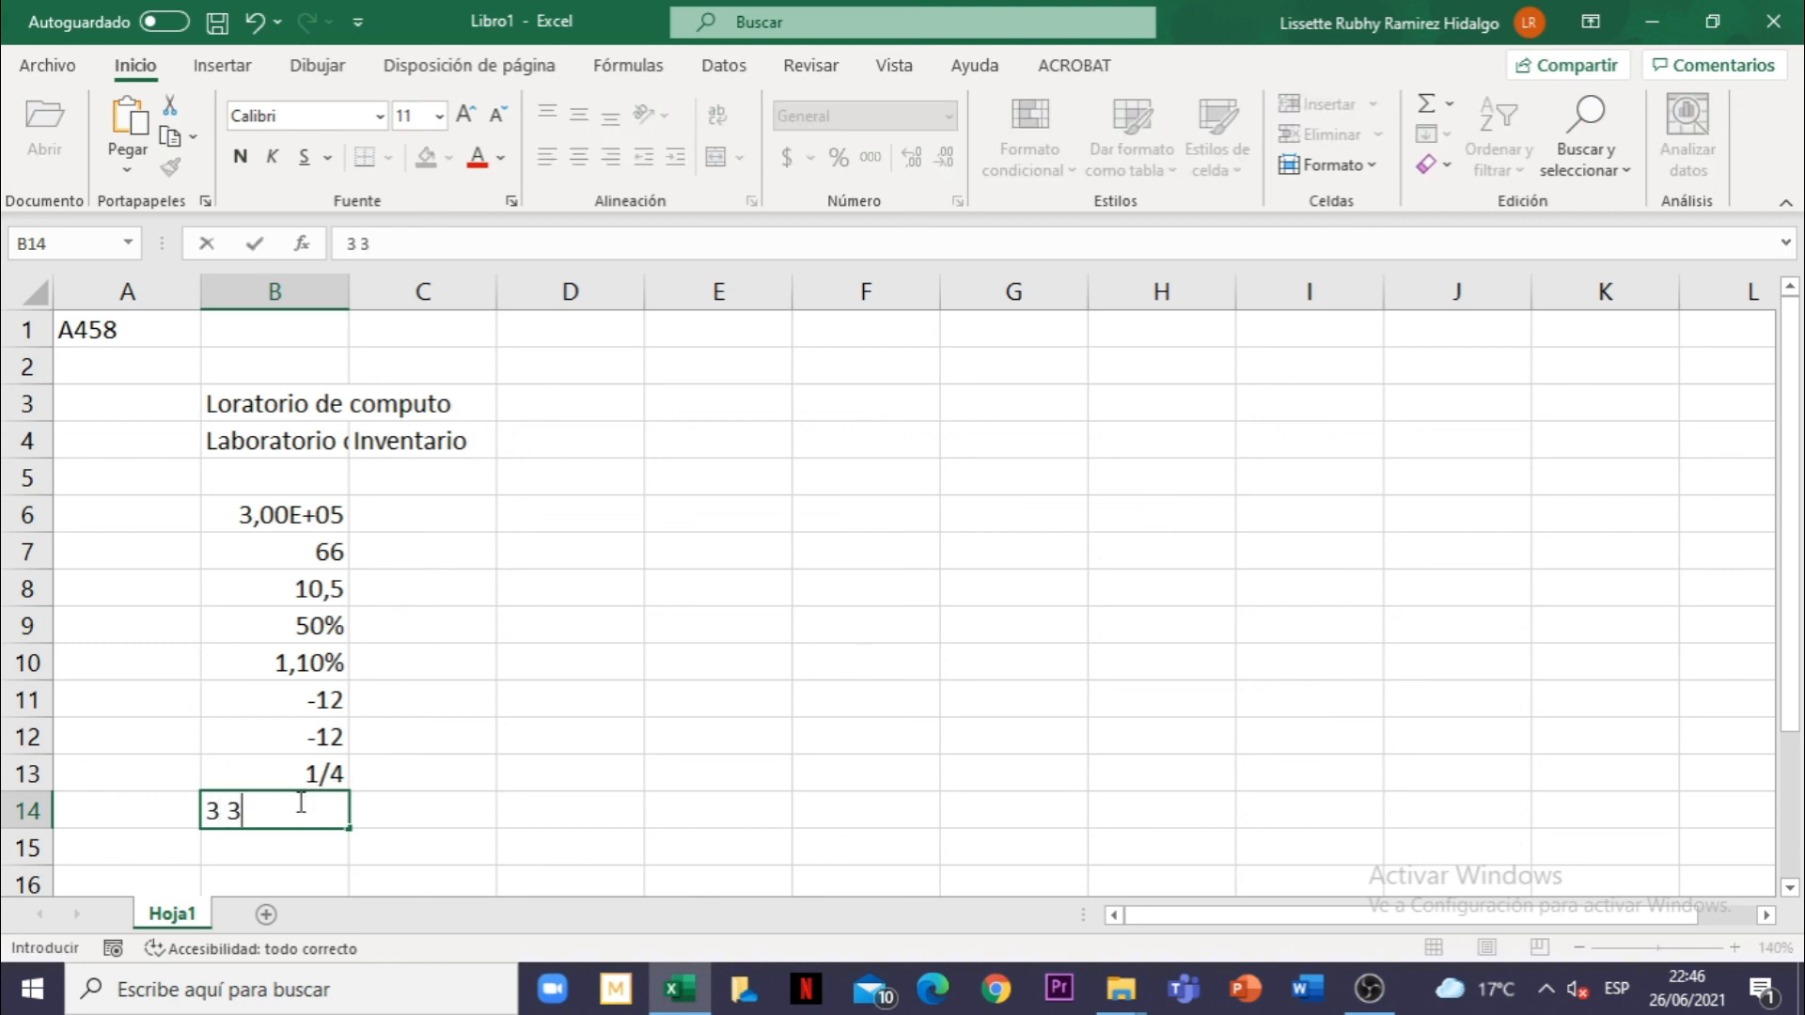
{"action": "type", "text": "/5"}
{"action": "key", "text": "Return"}
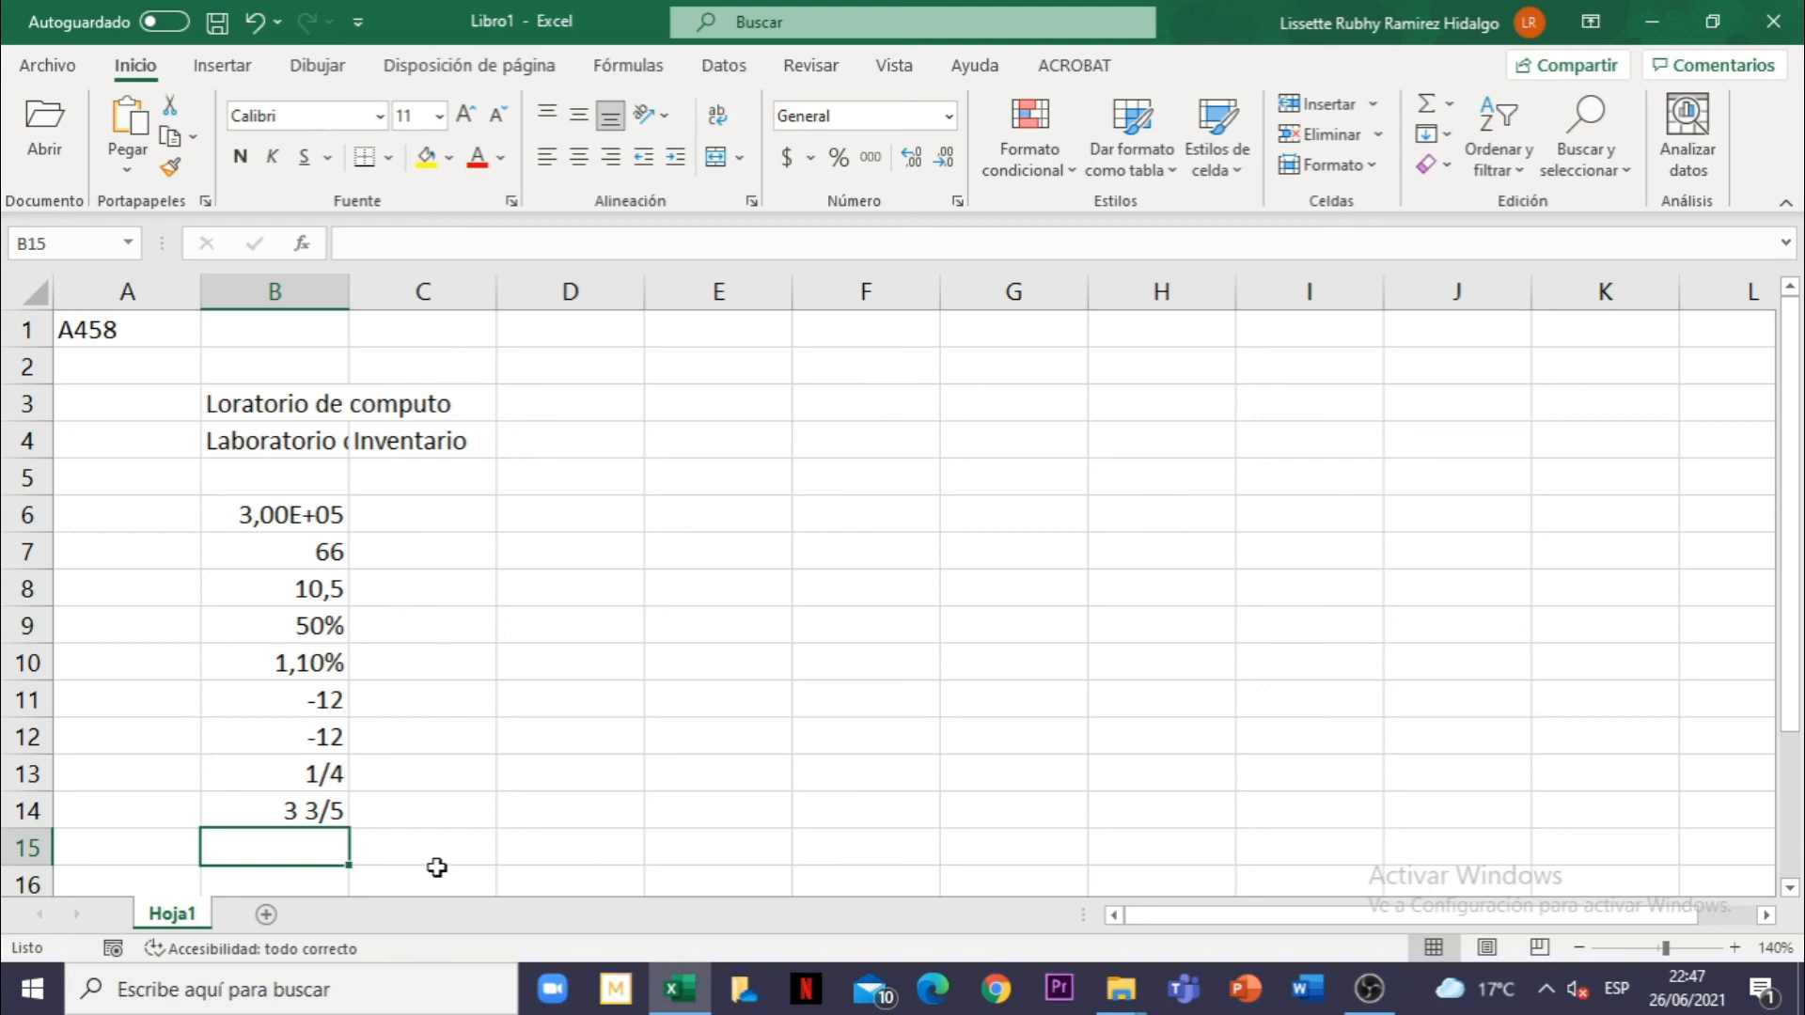
{"action": "type", "text": "678899"}
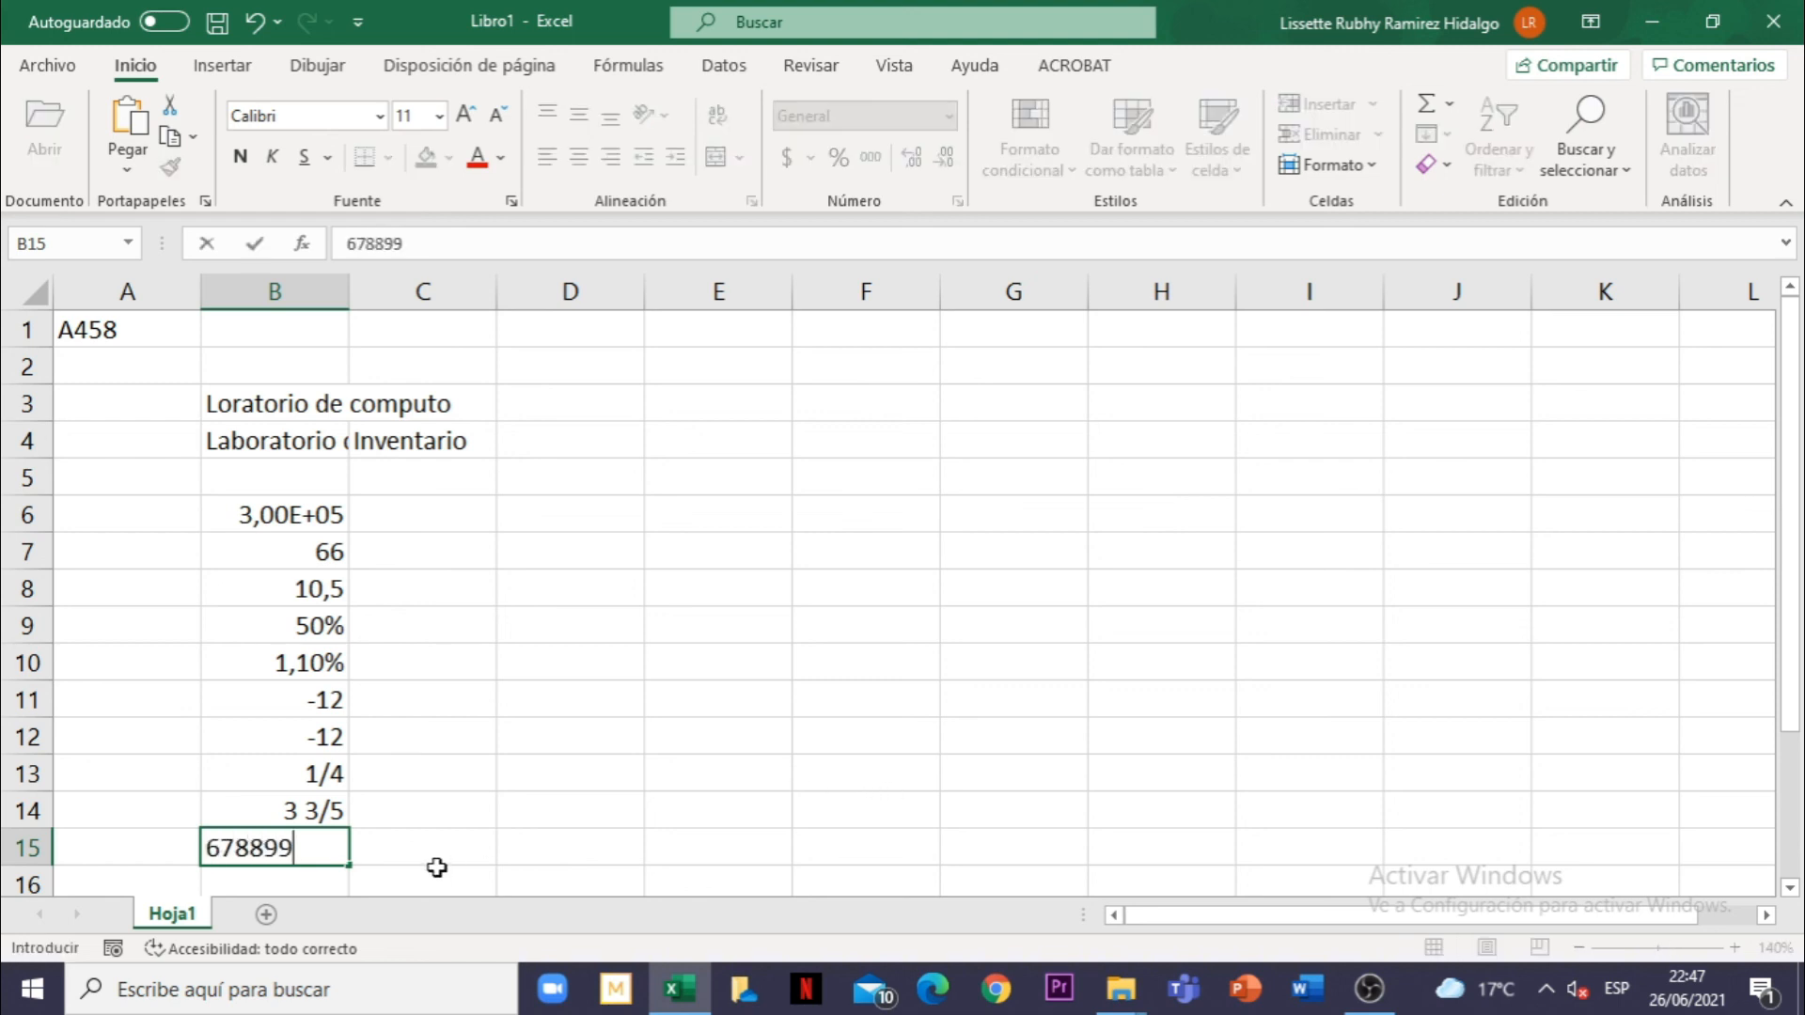
{"action": "type", "text": "5445777"}
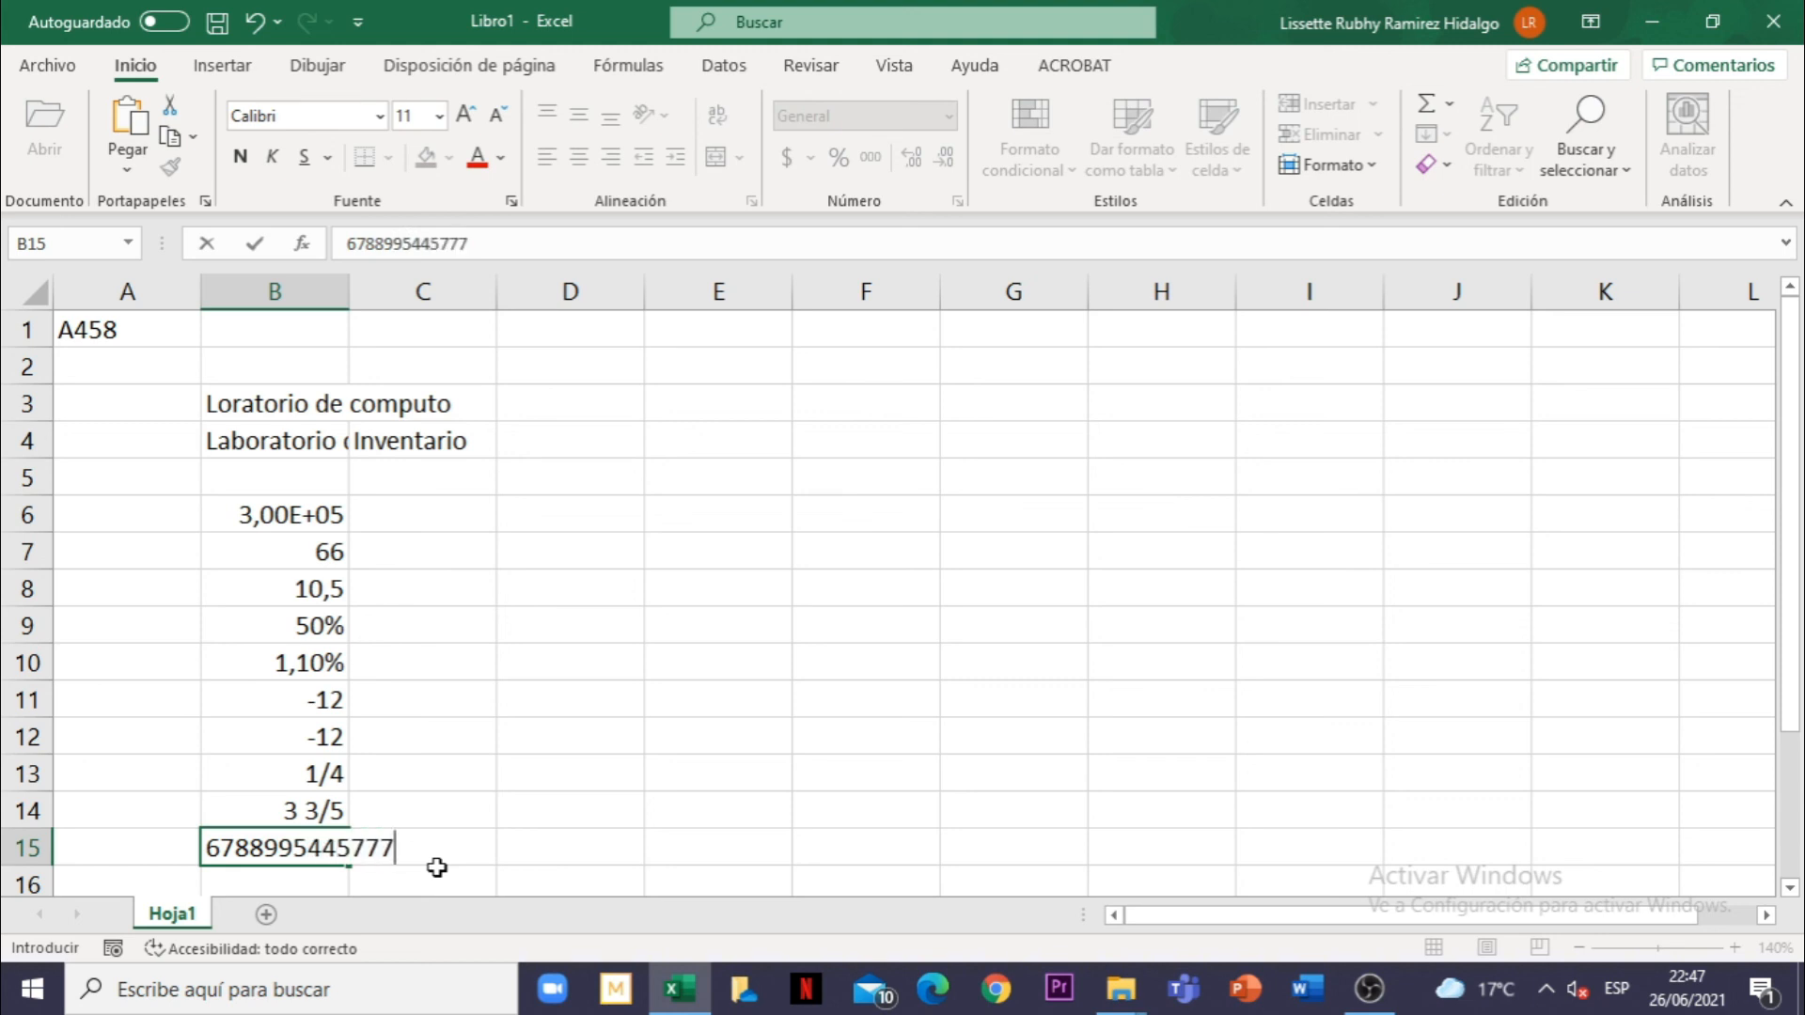
{"action": "key", "text": "Return"}
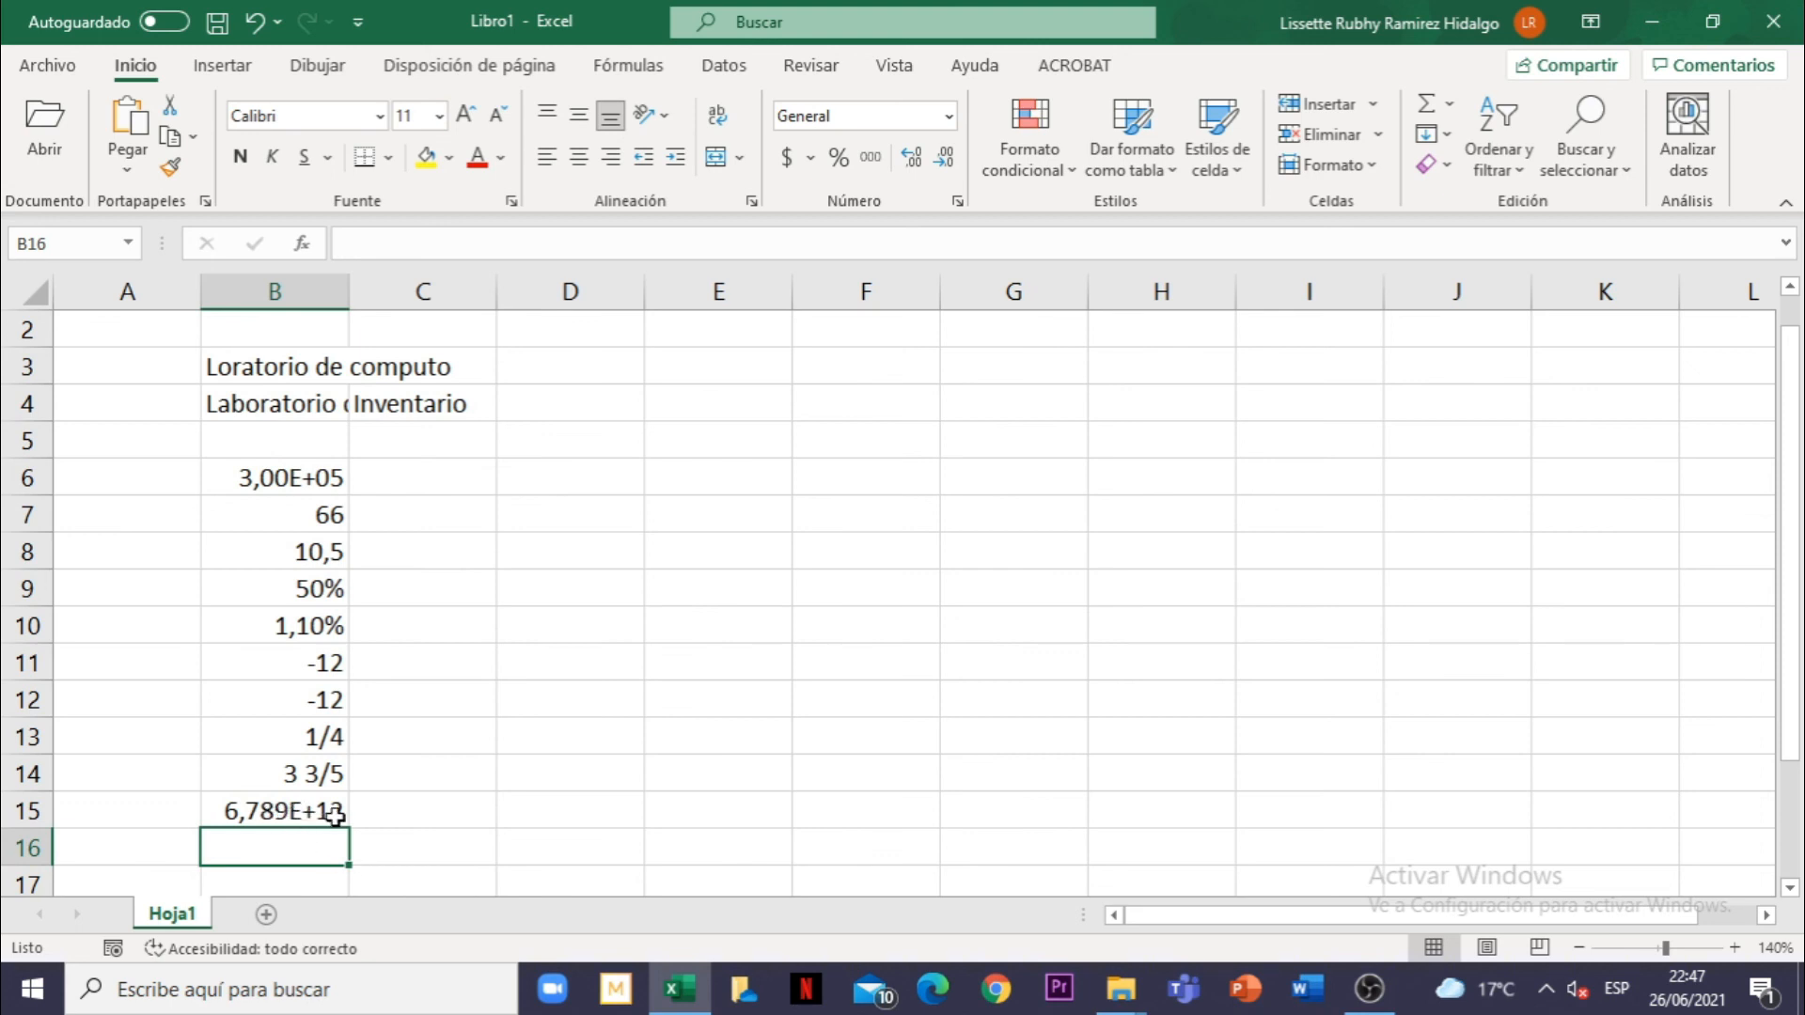
{"action": "left_click", "coordinate": [334, 814]}
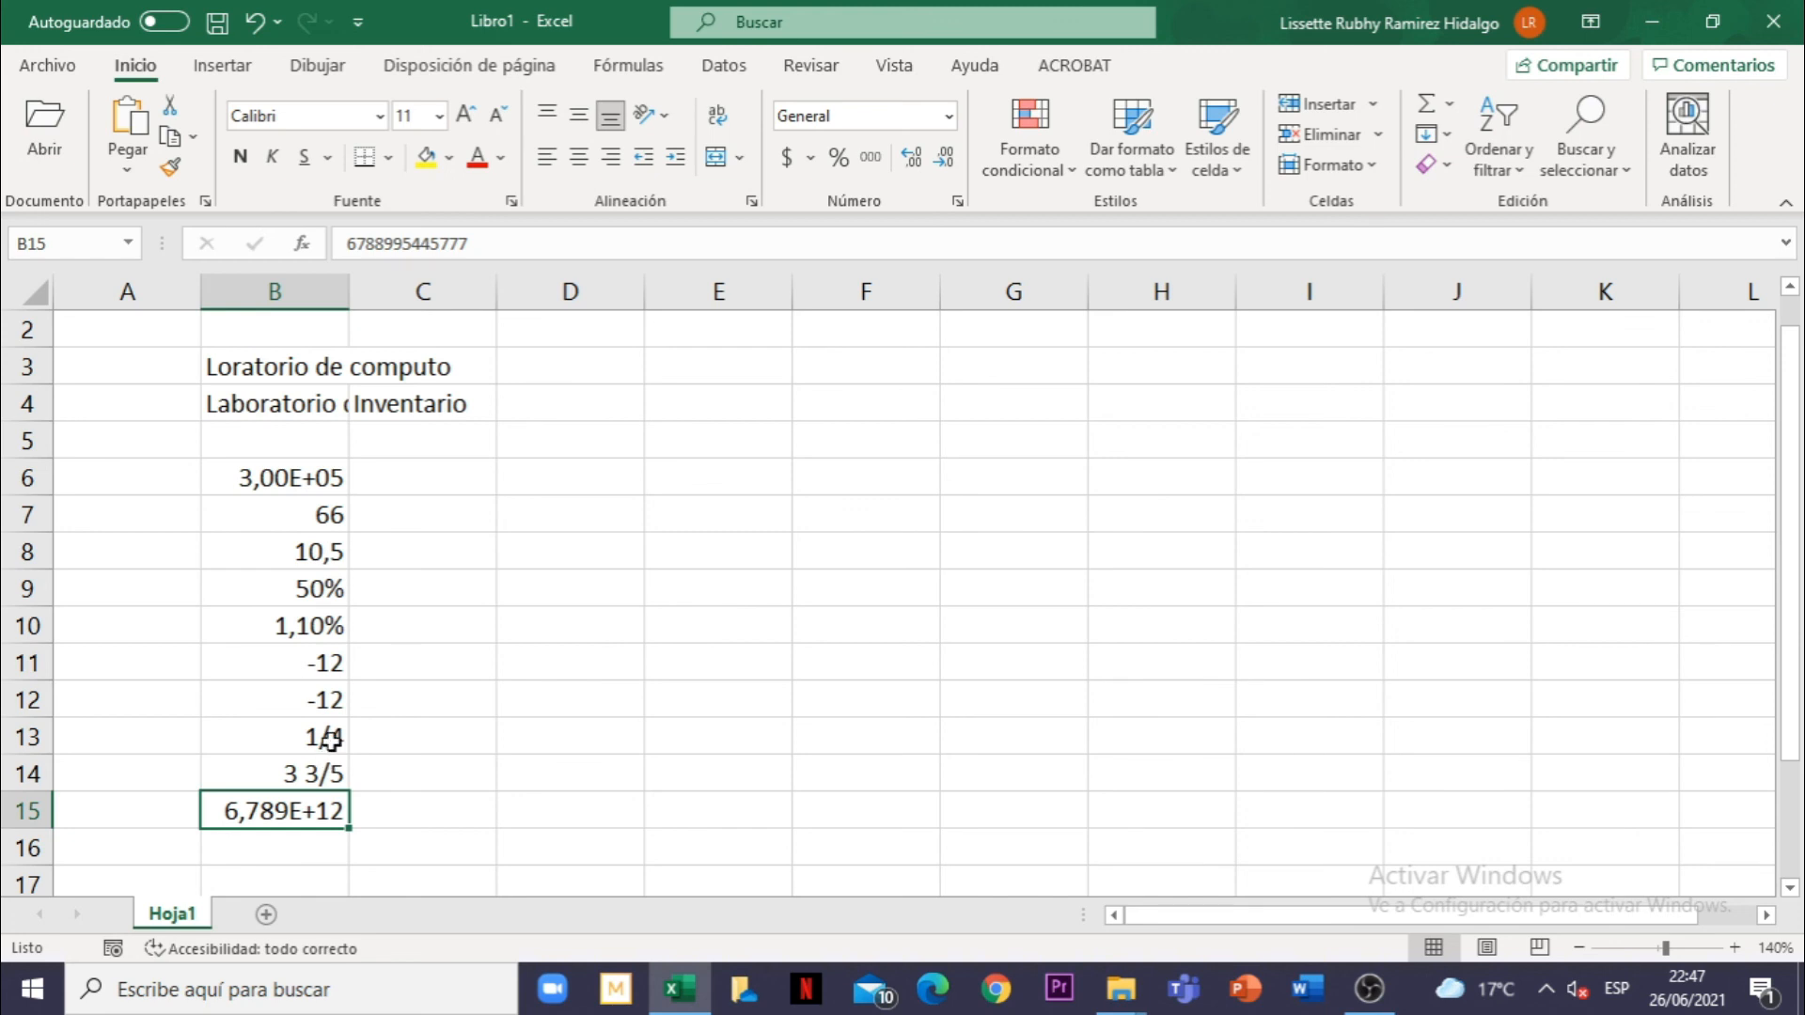
{"action": "left_click", "coordinate": [484, 703]}
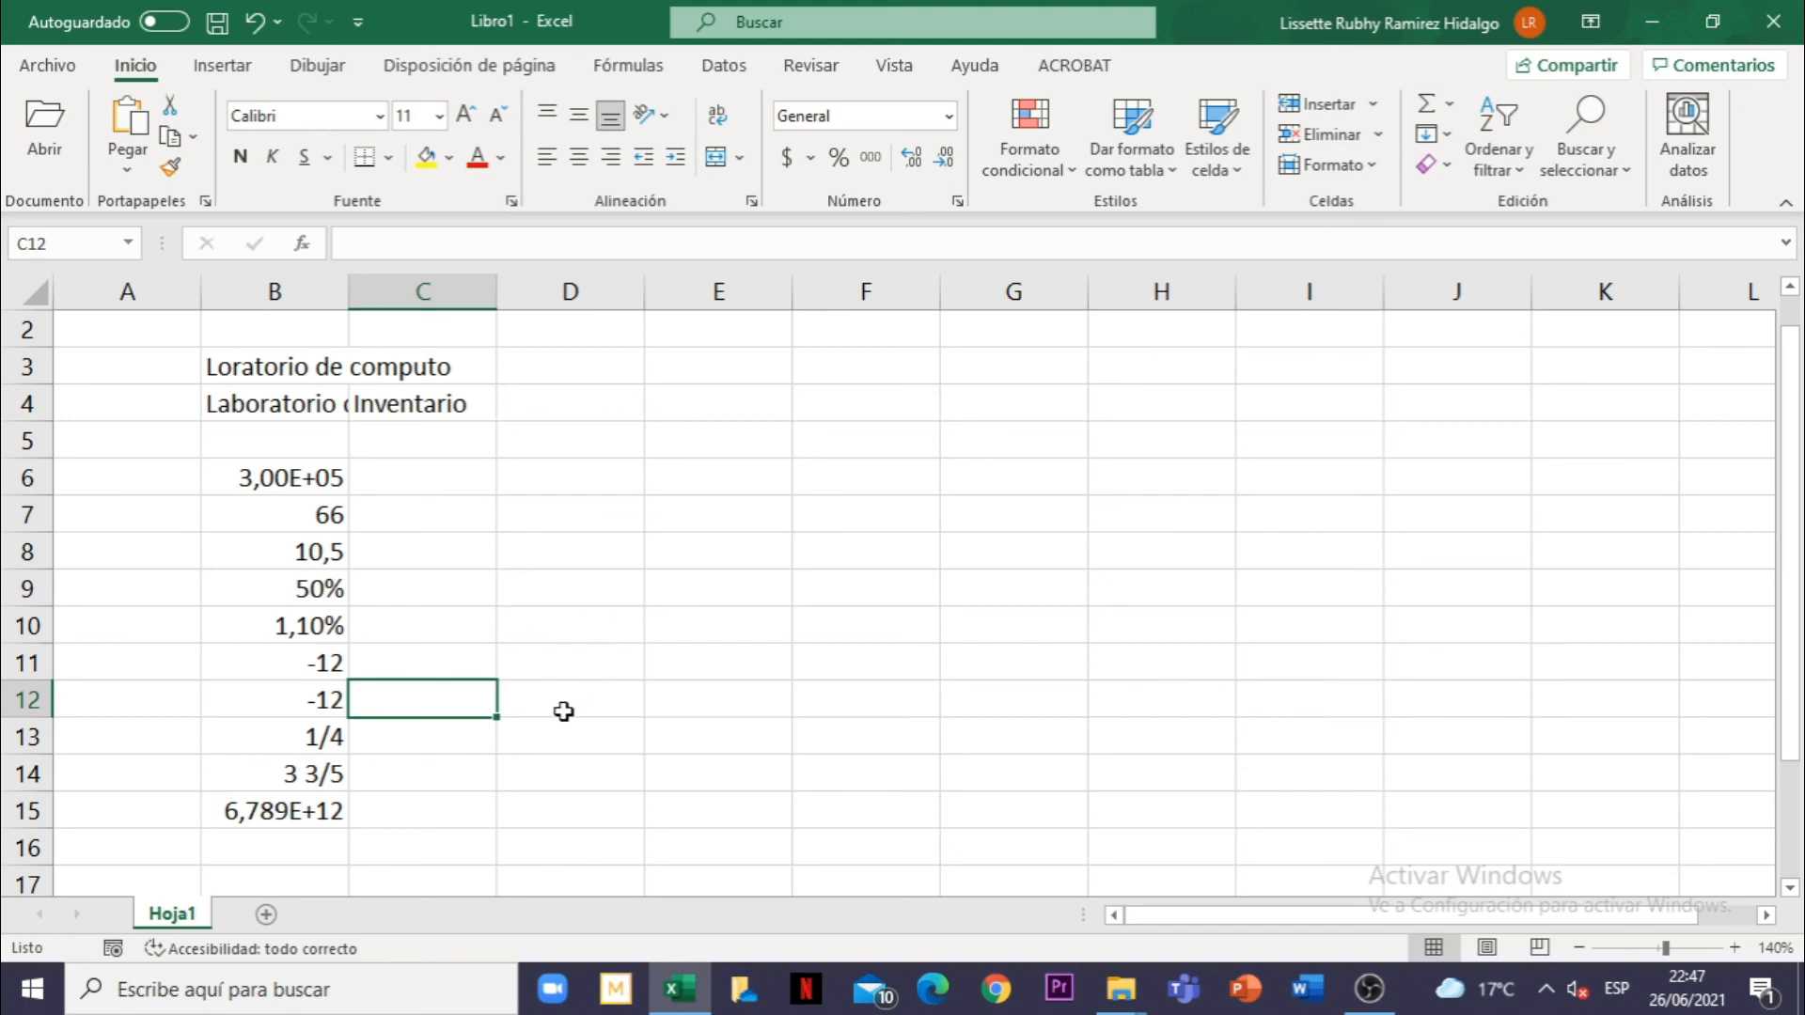
{"action": "left_click", "coordinate": [567, 712]}
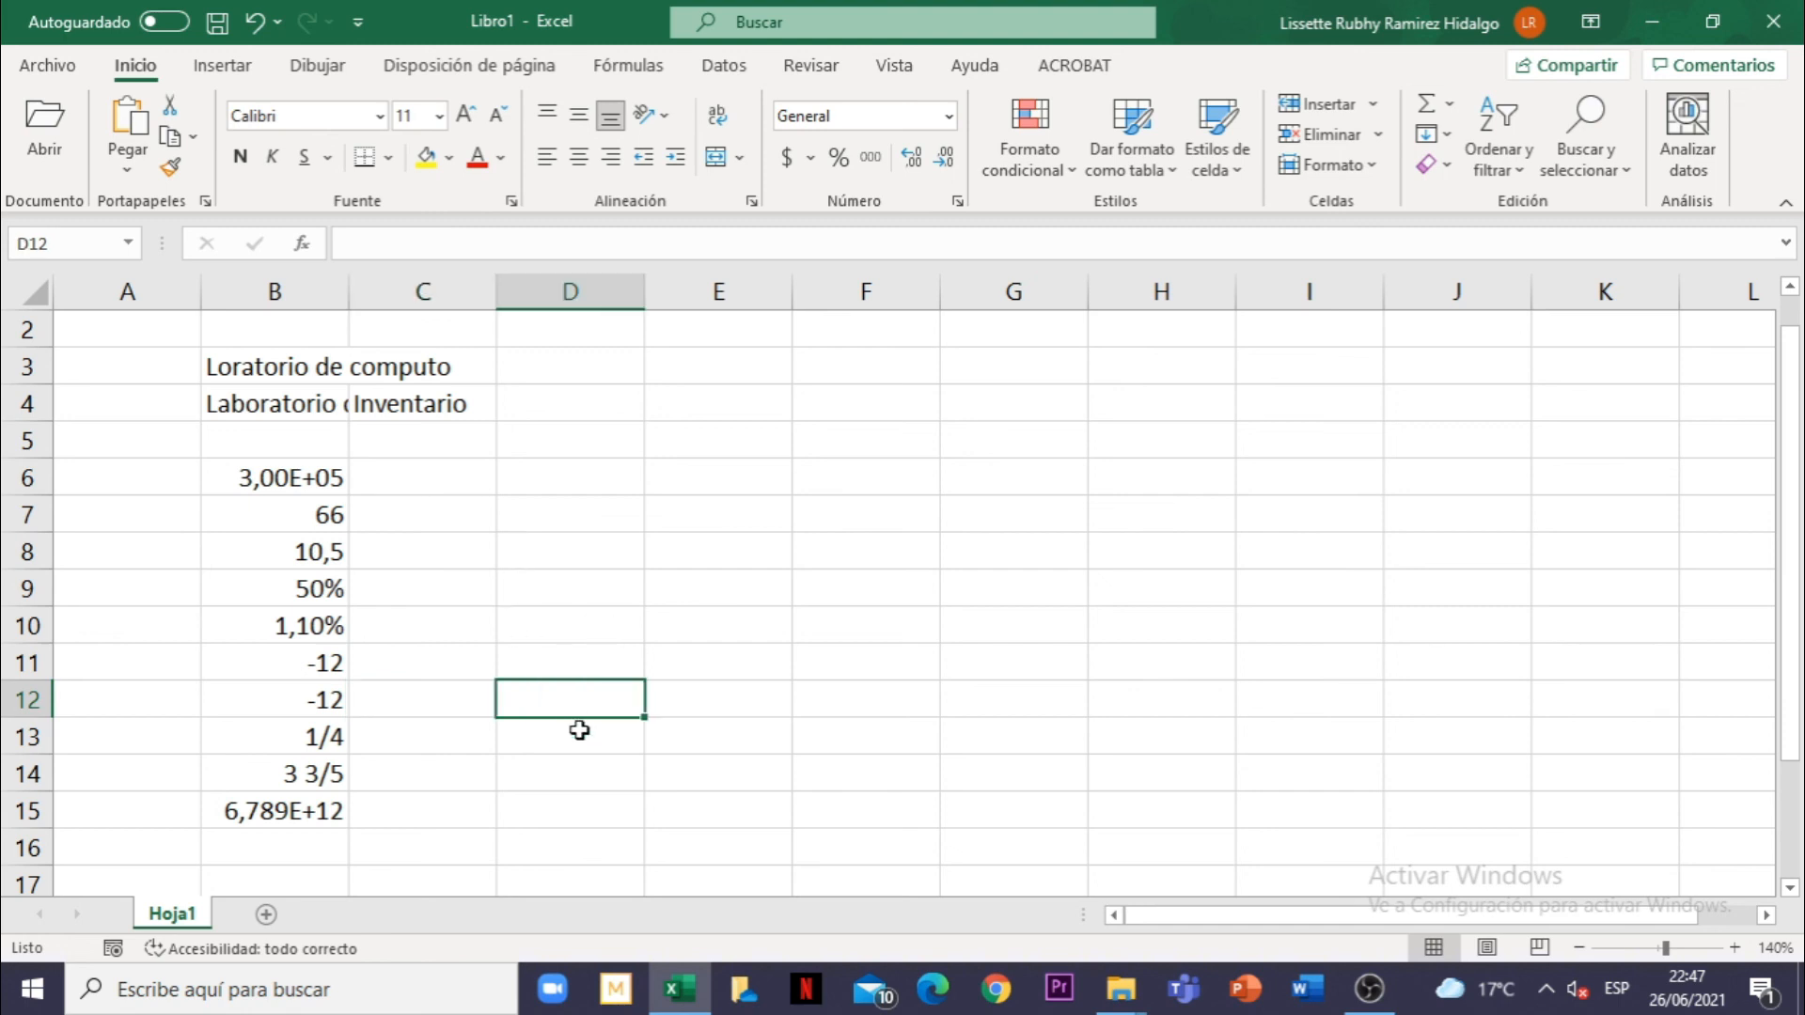